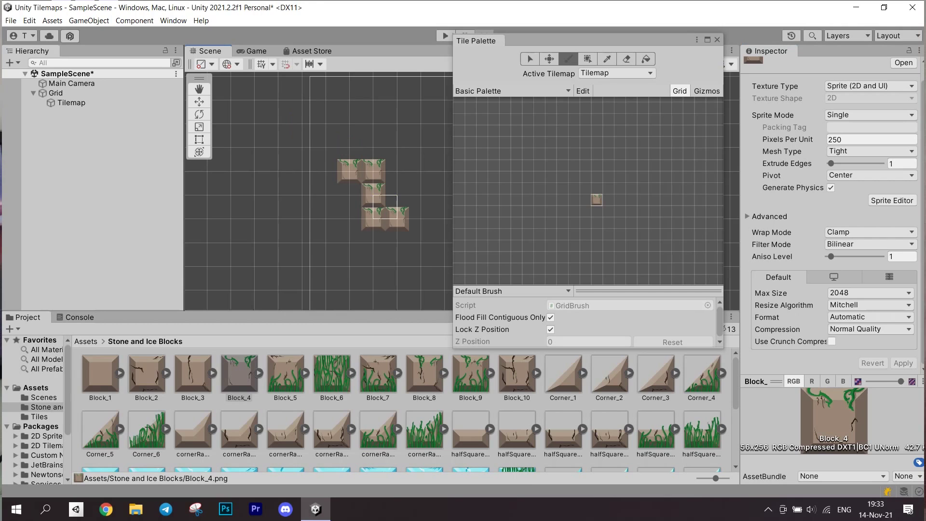
# - Paint two vine blocks right of the bottom row and a diagonal stone path
pyautogui.click(433, 207)
pyautogui.click(433, 231)
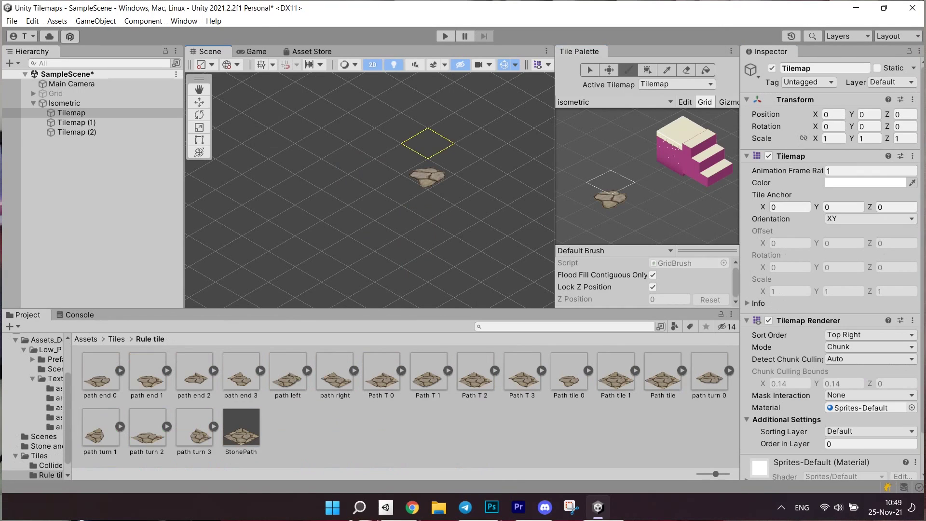
pyautogui.moveTo(424, 141)
pyautogui.mouseDown()
pyautogui.moveTo(316, 203)
pyautogui.moveTo(320, 235)
pyautogui.mouseUp()
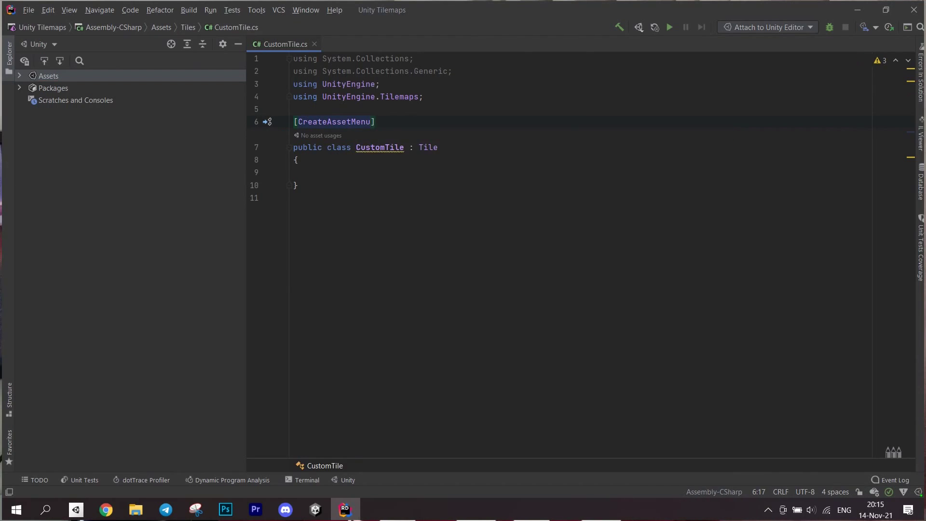
# - Add (fileName = "Custom Tile", menuName = ") inside the CreateAssetMenu attribute on line 6
pyautogui.write('(fileName = "Custom Tile"')
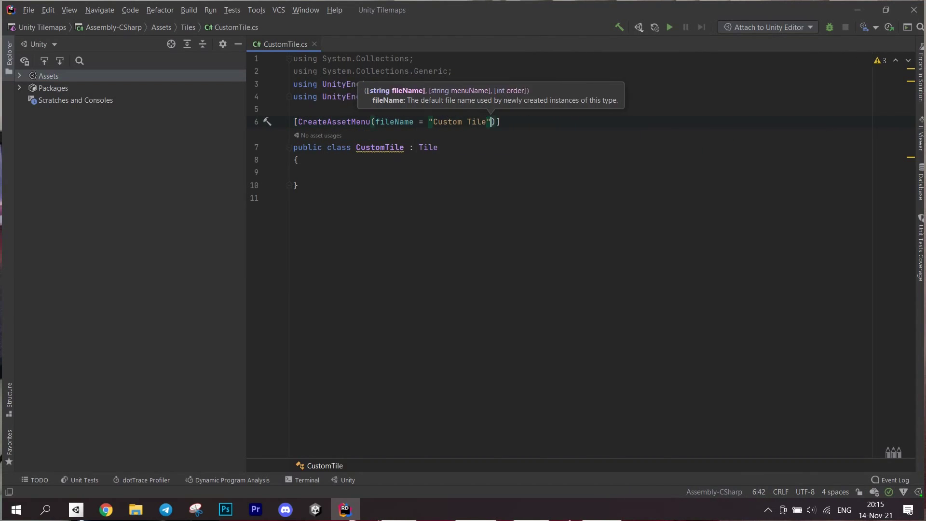
pyautogui.write(', menuName = "')
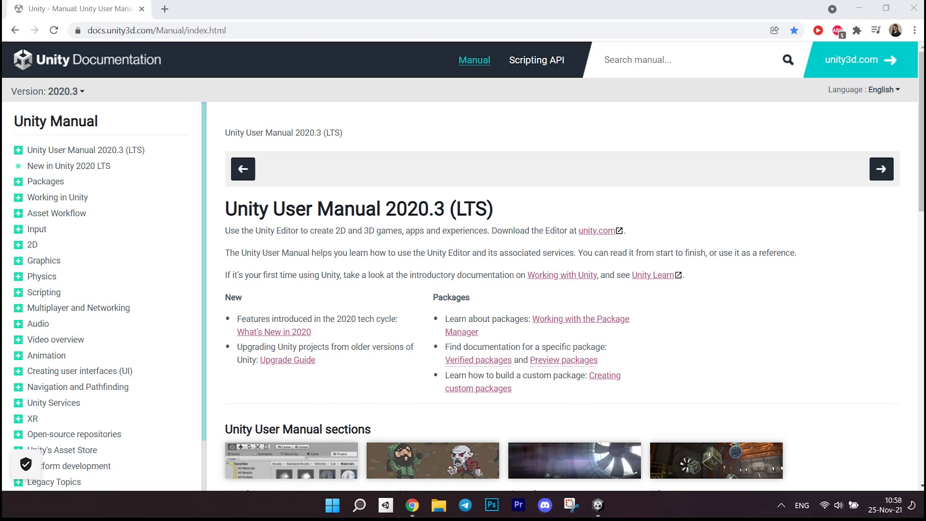
# - Switch from the Manual to the Scripting API and expand the Unity and UnityEditor namespaces
pyautogui.scroll(-1, 573, 268)
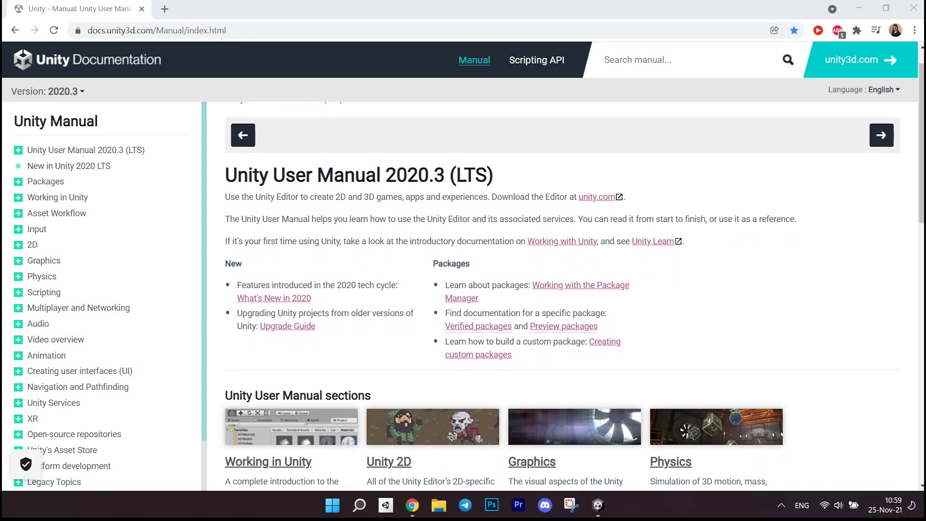
pyautogui.moveTo(493, 157); pyautogui.dragTo(225, 157)
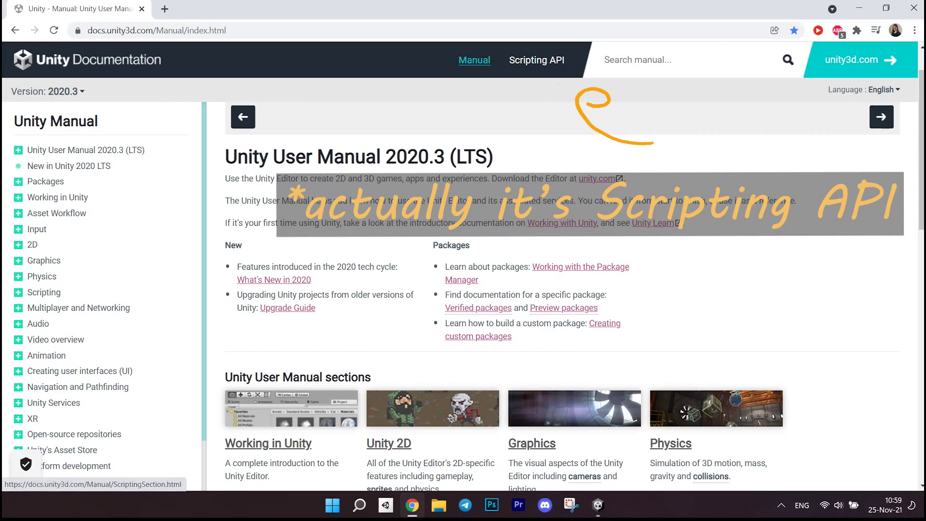
pyautogui.click(537, 60)
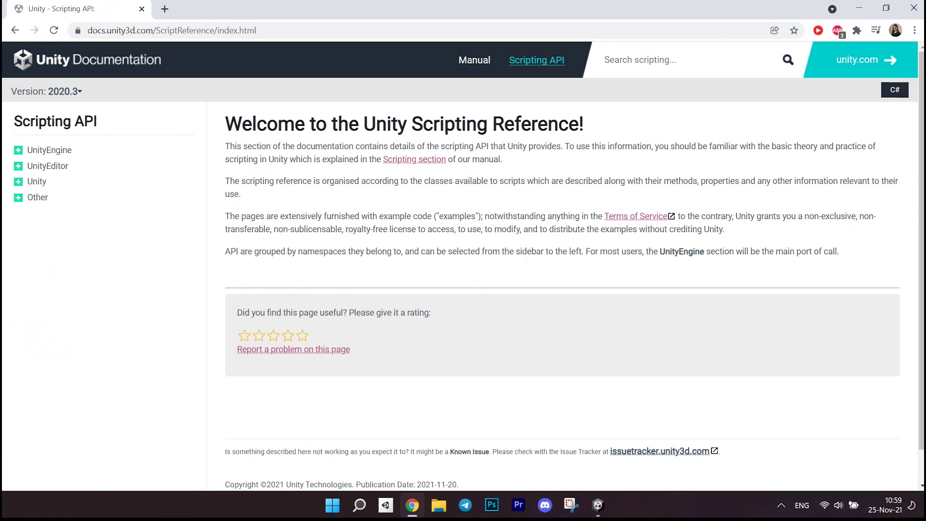
pyautogui.click(19, 181)
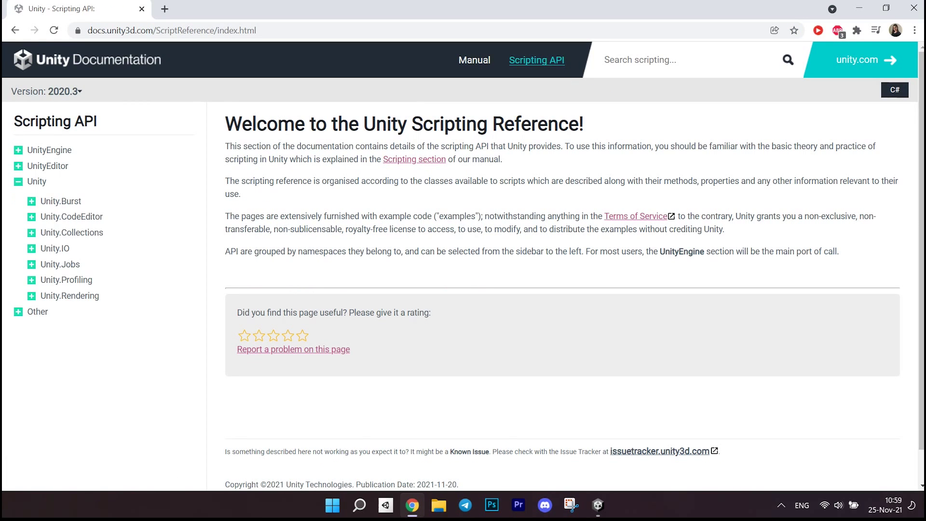
pyautogui.click(19, 166)
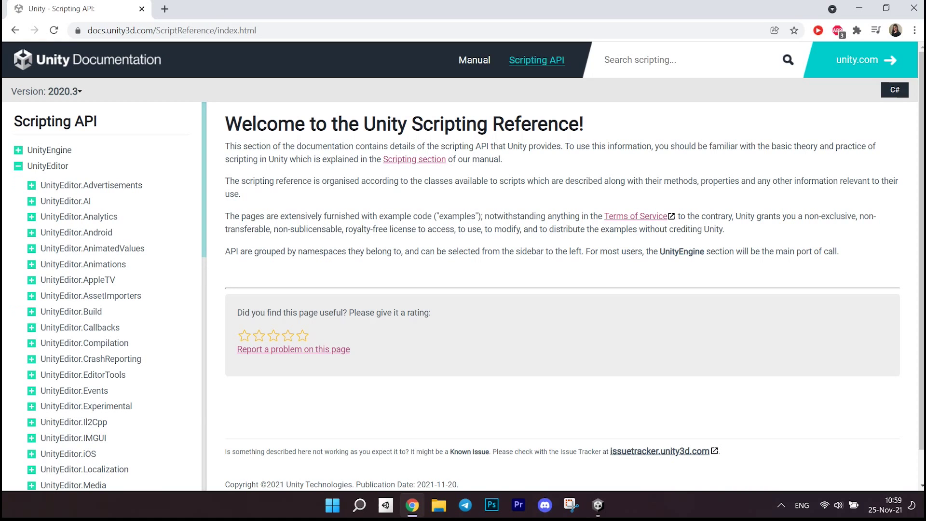
pyautogui.scroll(-4, 102, 297)
pyautogui.scroll(-1, 101, 297)
# - Walk and jump the fox across the ground onto the tall rock platform
pyautogui.scroll(5, 101, 296)
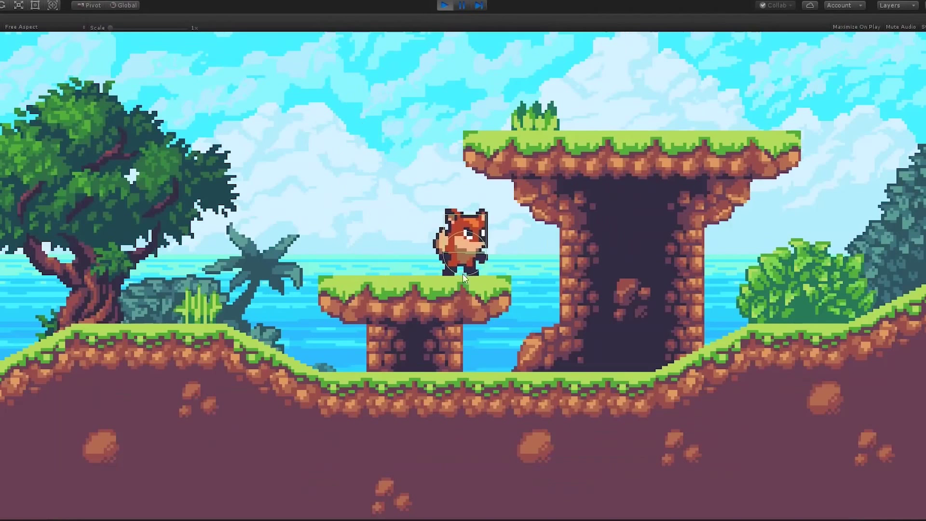
pyautogui.press('Left')
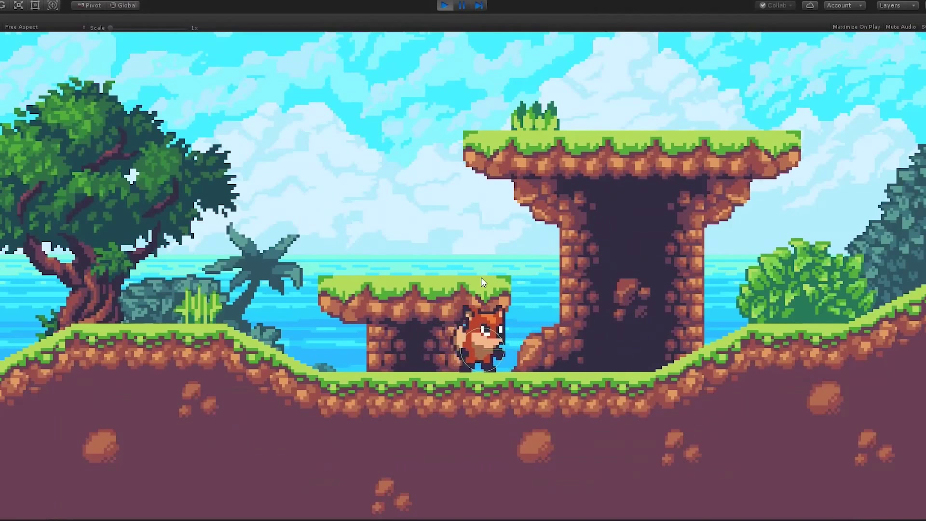
pyautogui.press('Right')
pyautogui.press('space')
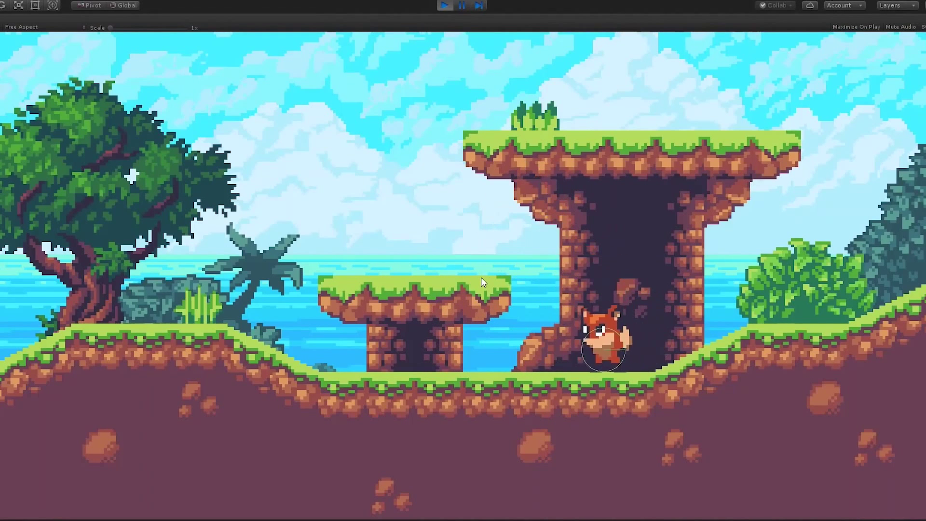
pyautogui.press('Left')
pyautogui.press('Right')
pyautogui.press('space')
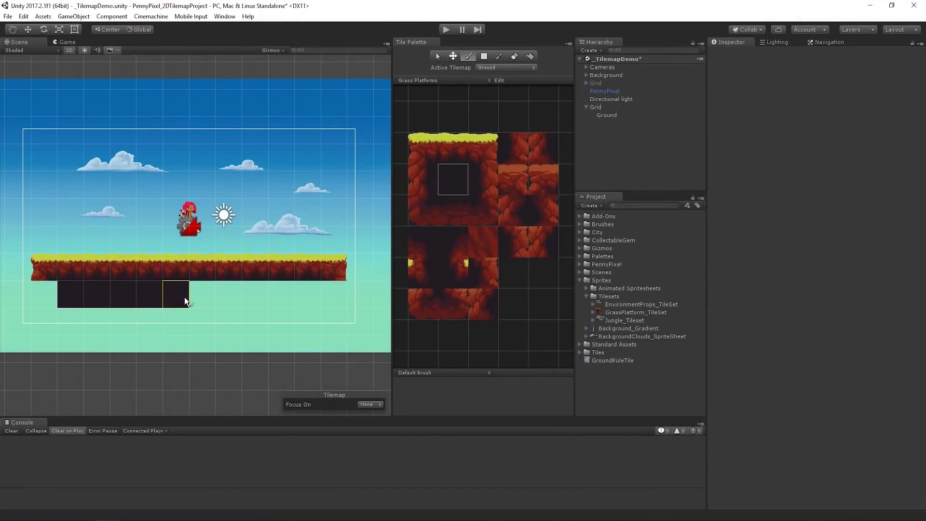
# - Paint dark ground tiles along the platform row, choosing the right- and left-edge tiles
pyautogui.moveTo(184, 297); pyautogui.dragTo(308, 293)
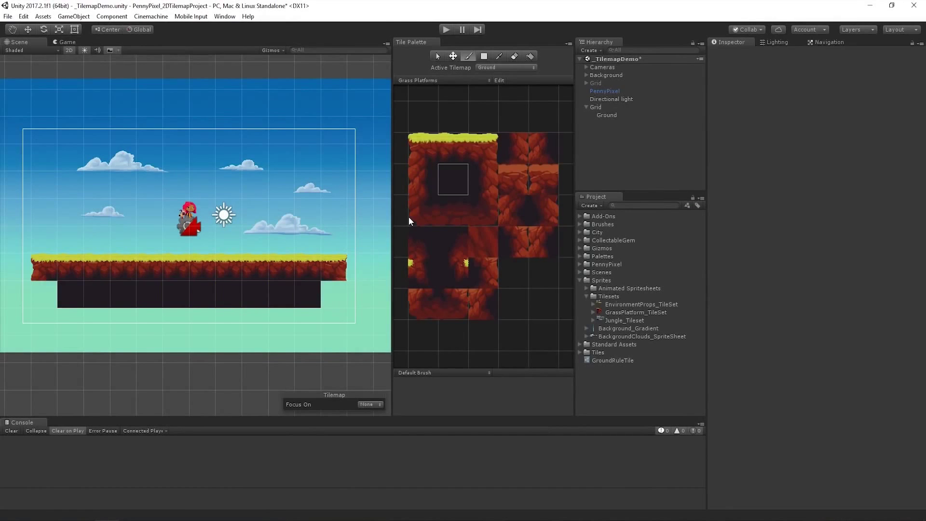
pyautogui.click(489, 170)
pyautogui.click(433, 185)
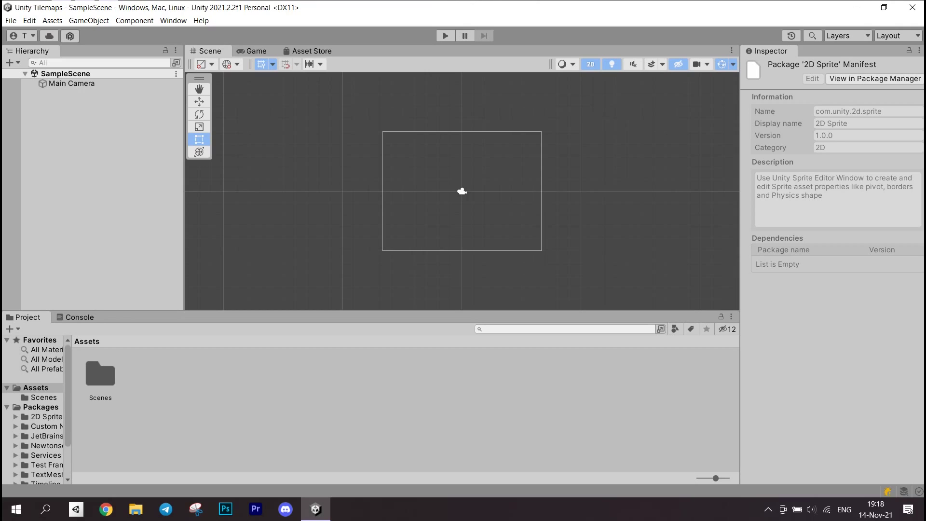
# - Install the 2D Tilemap Editor package from the Unity Registry in Package Manager
pyautogui.click(174, 20)
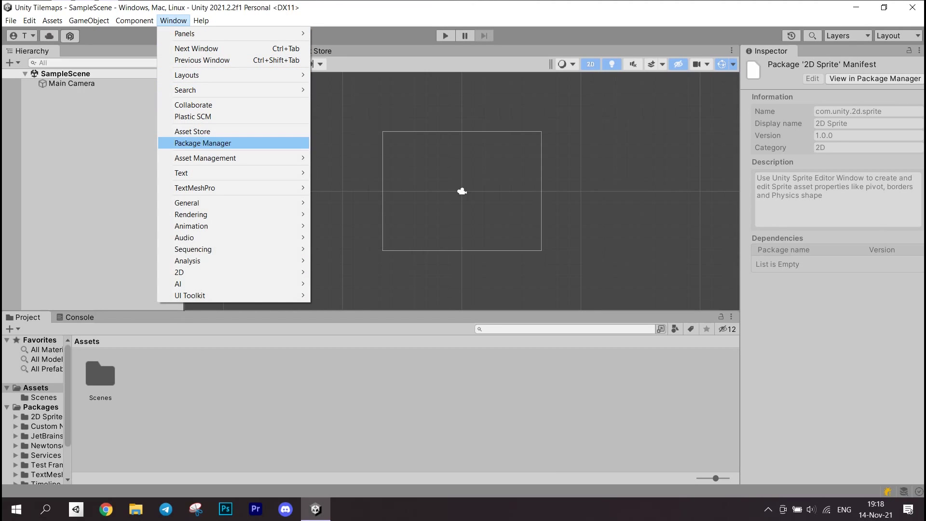
pyautogui.click(202, 143)
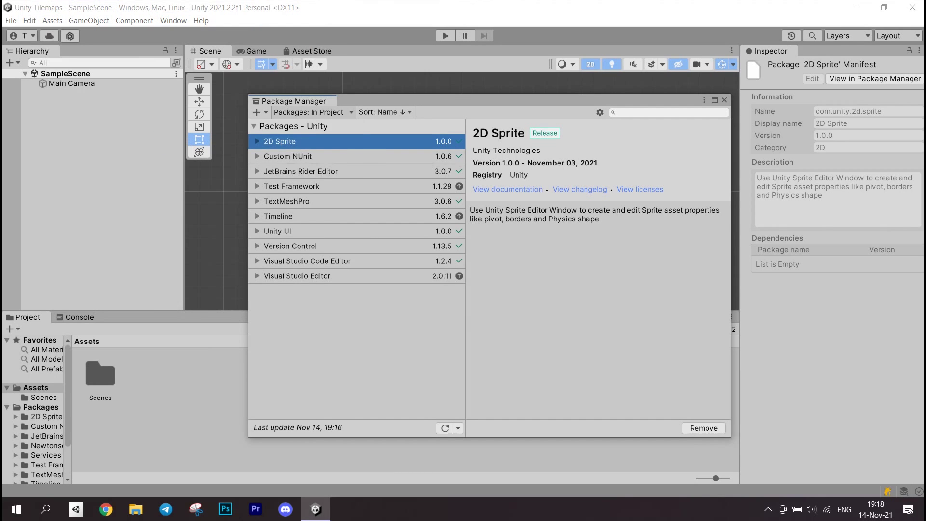
pyautogui.click(311, 127)
pyautogui.scroll(-1, 353, 269)
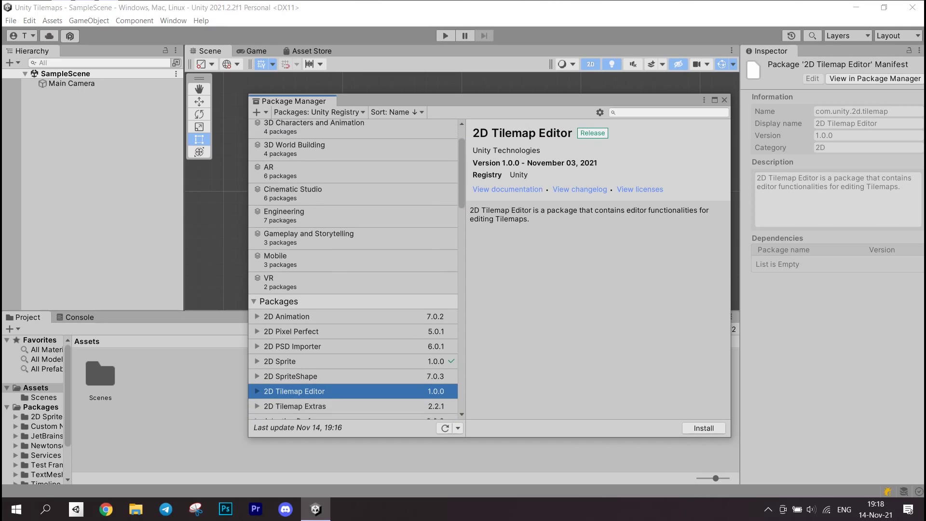
pyautogui.scroll(-4, 353, 269)
pyautogui.scroll(-1, 353, 269)
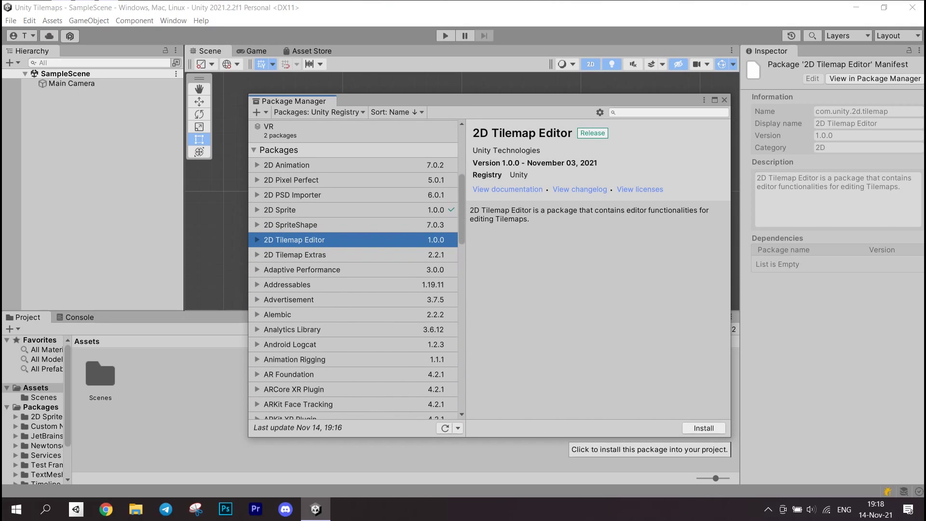
pyautogui.click(704, 427)
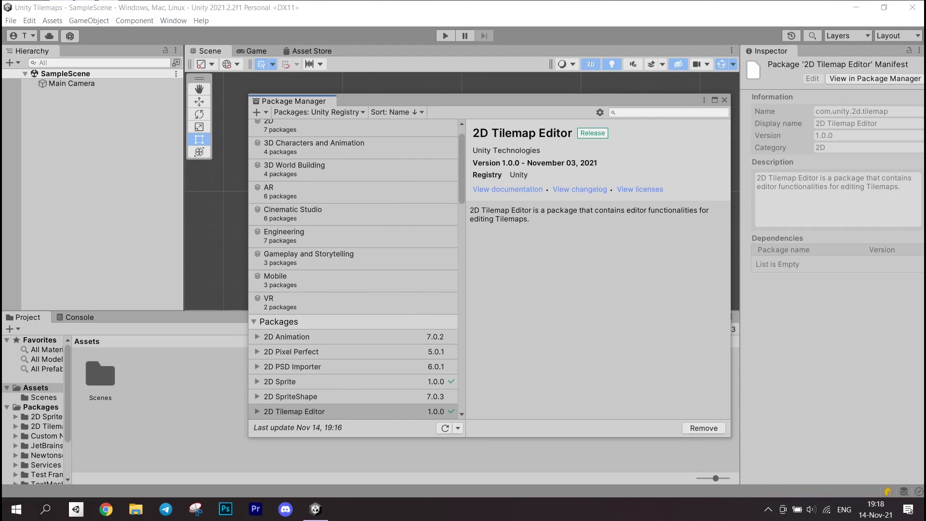
# - Create a Rectangular Tilemap with its parent Grid, keeping the default Tilemap name
pyautogui.click(724, 100)
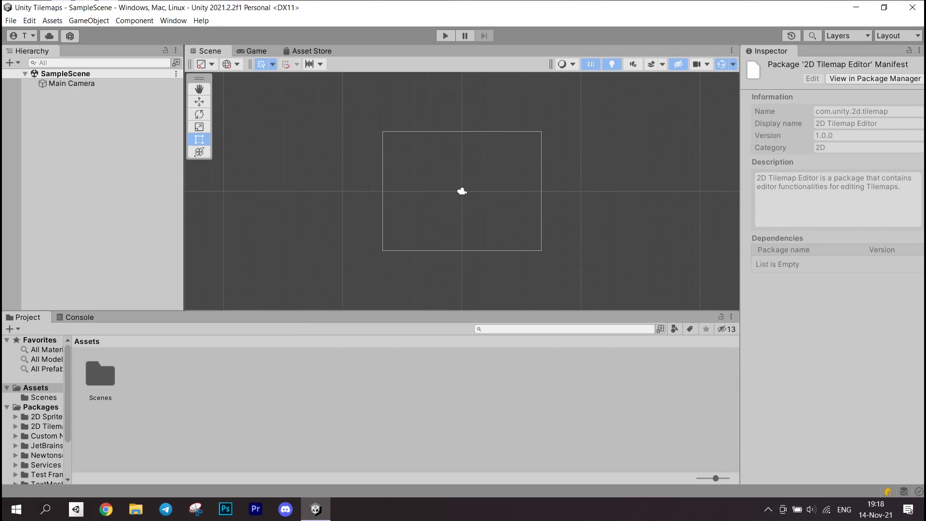
pyautogui.rightClick(120, 157)
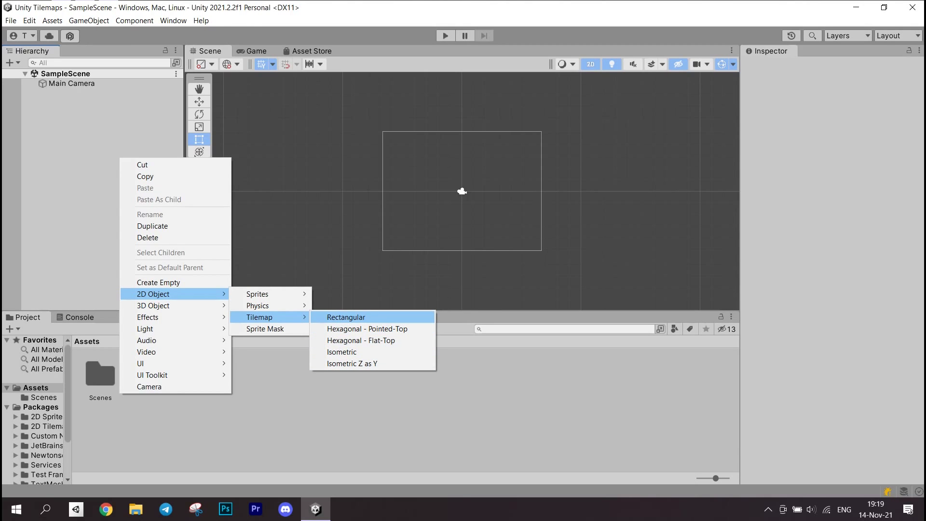
pyautogui.press('Return')
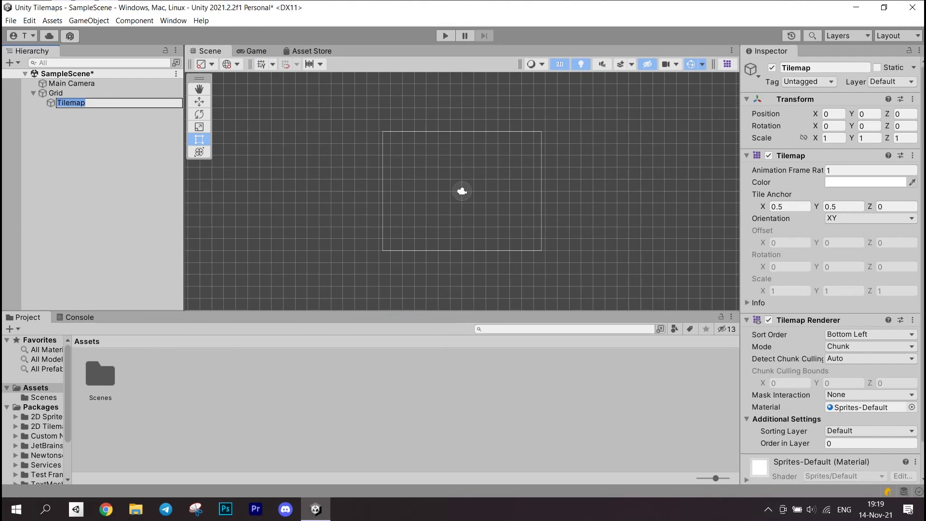
pyautogui.press('Return')
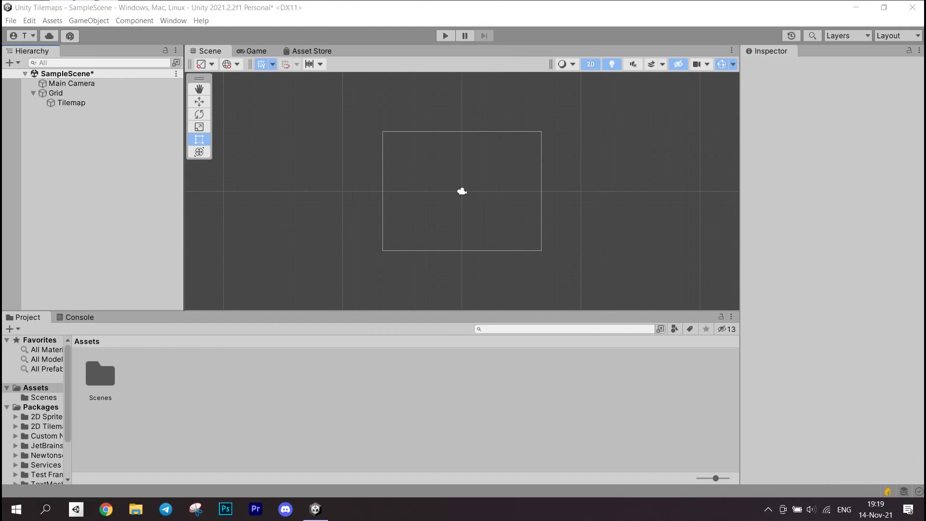
# - Select the Grid so its cell size and cell gap appear in the Inspector
pyautogui.click(55, 92)
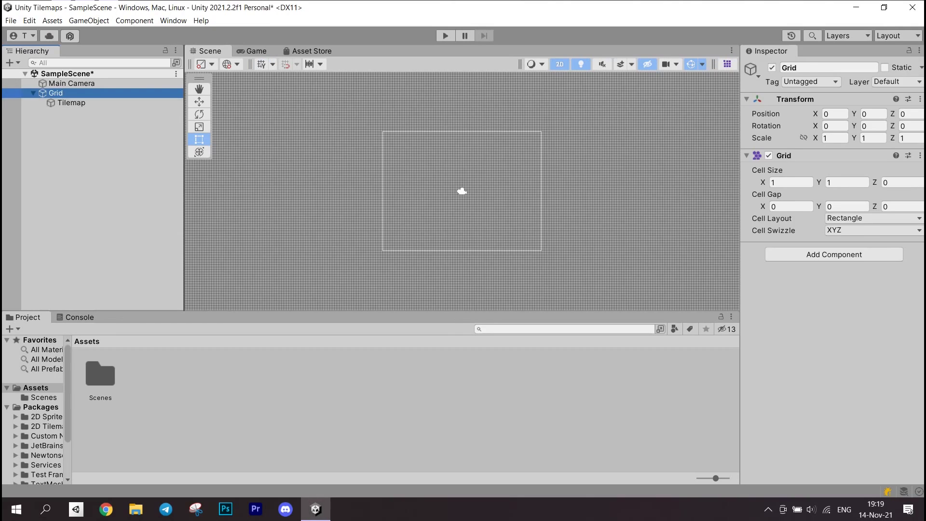
pyautogui.press('Down')
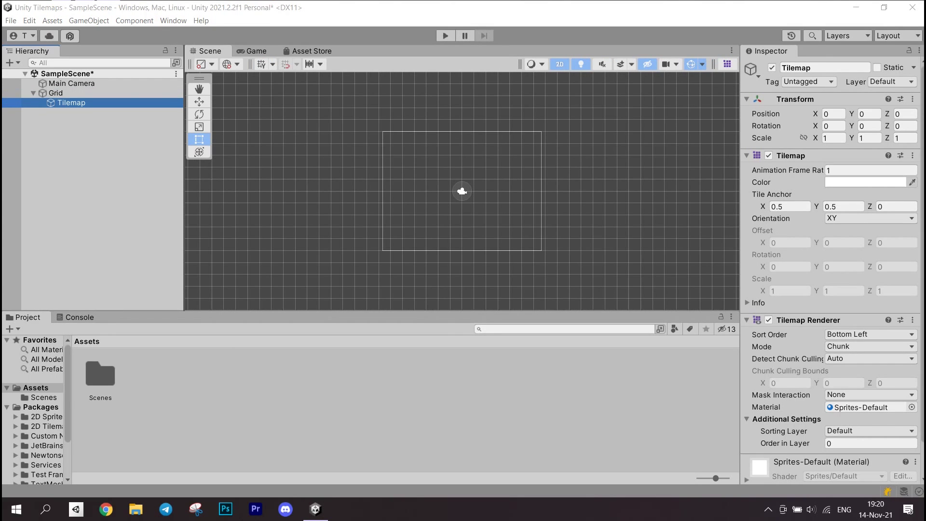
pyautogui.click(55, 93)
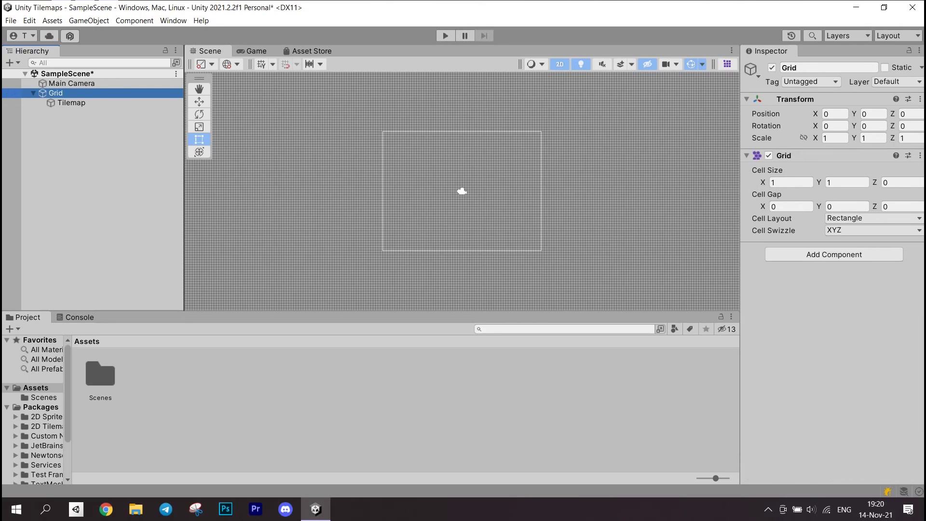
pyautogui.scroll(2, 451, 153)
pyautogui.scroll(2, 451, 152)
pyautogui.press('q')
pyautogui.scroll(1, 451, 153)
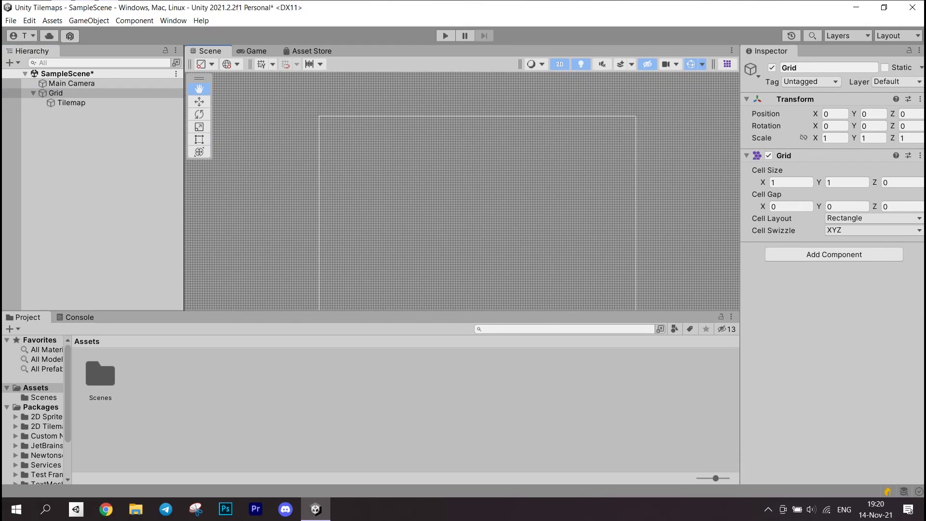
# - Try a 2 by 2 Grid cell size, then undo it back to 1
pyautogui.press('Down')
pyautogui.press('t')
pyautogui.click(791, 182)
pyautogui.write('2')
pyautogui.press('Tab')
pyautogui.write('2')
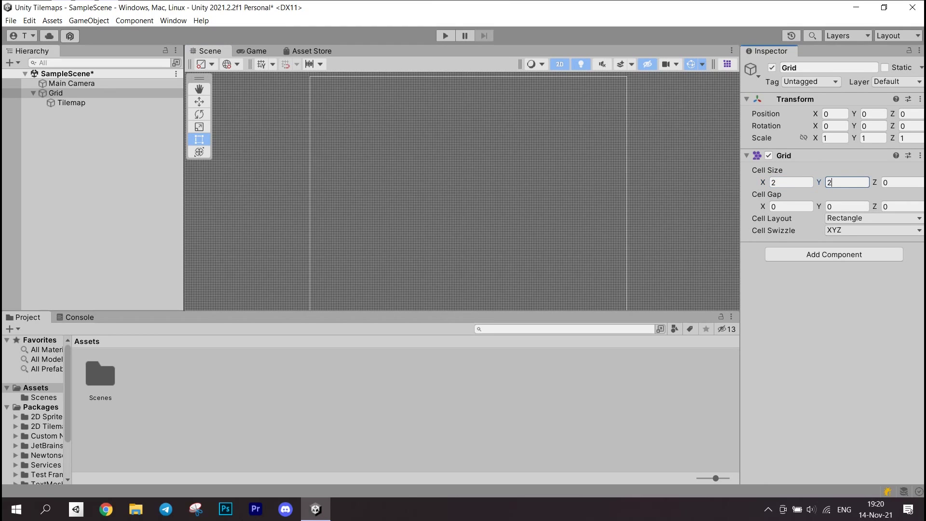
pyautogui.hotkey('ctrl', 'z')
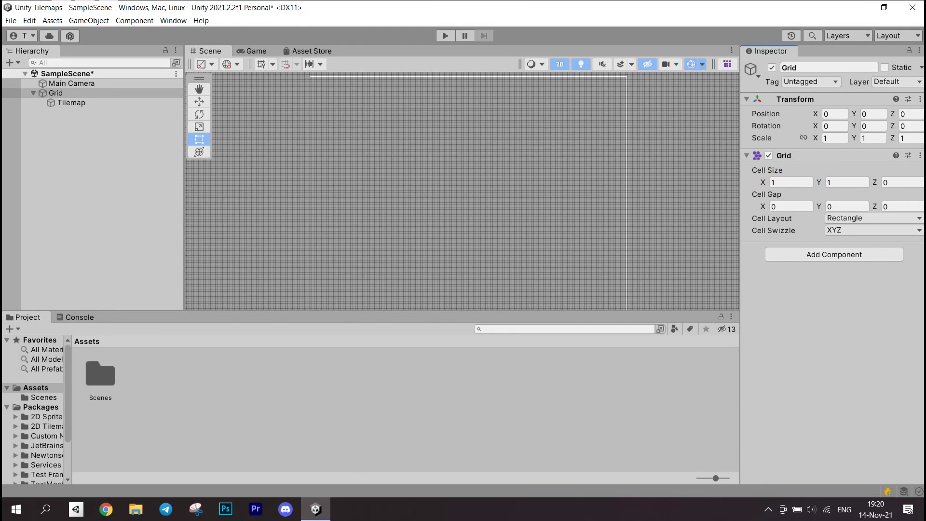
# - Try a Grid cell gap of 0.1 by 1, briefly checking the Tilemap's settings
pyautogui.press('Tab')
pyautogui.write('.1')
pyautogui.press('Tab')
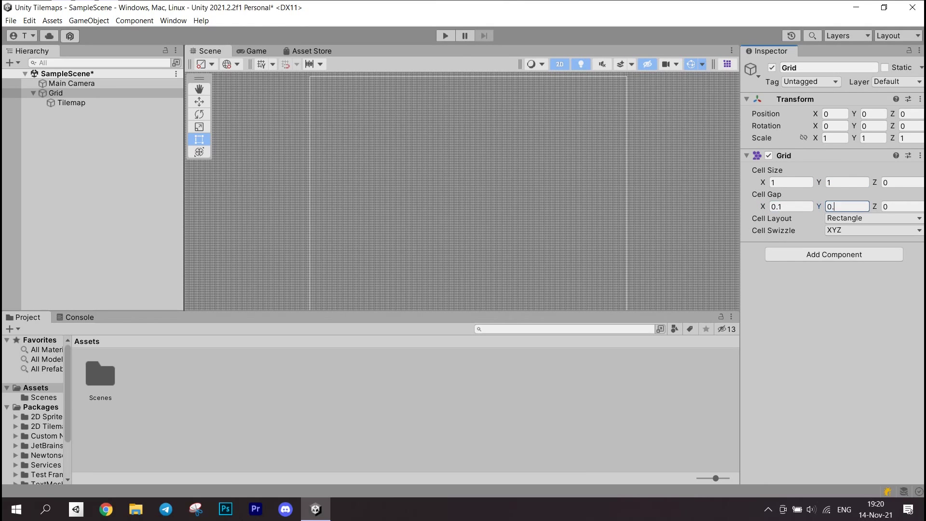
pyautogui.write('1')
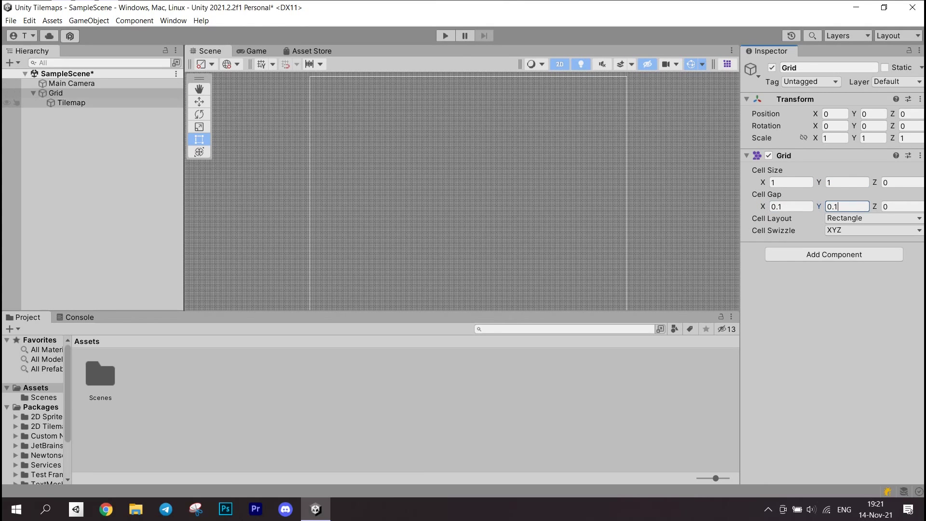
pyautogui.click(71, 102)
pyautogui.press('Up')
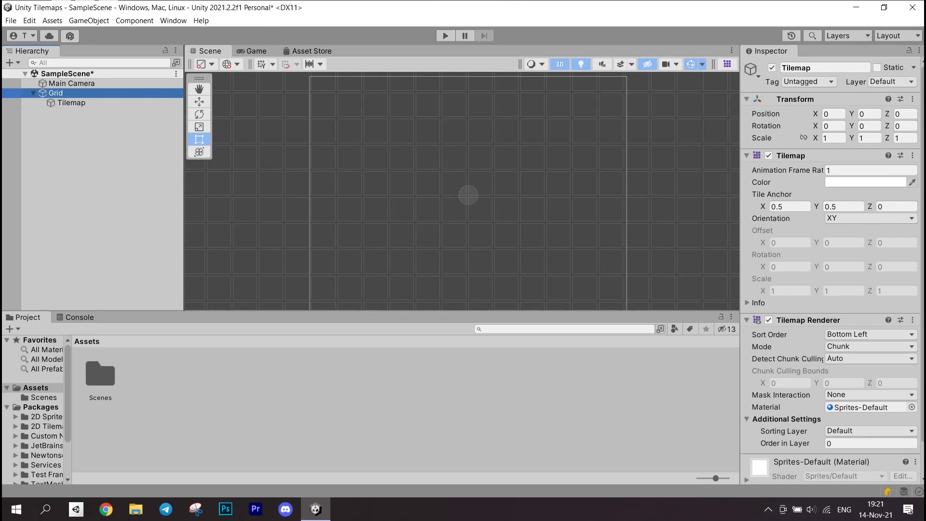
# - Reset the cell gap to 0 by 0, view Cell Swizzle options, then select the Tilemap
pyautogui.click(791, 207)
pyautogui.write('0')
pyautogui.press('Tab')
pyautogui.write('0')
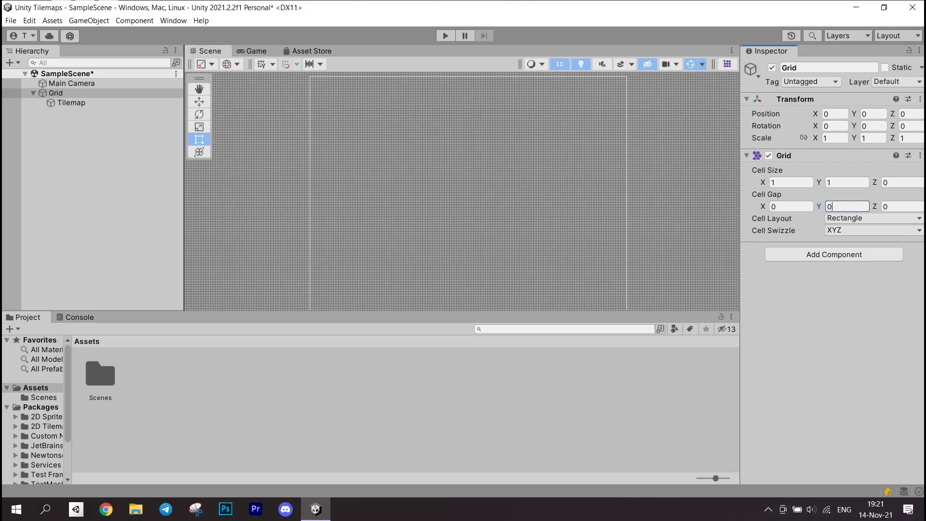
pyautogui.click(869, 230)
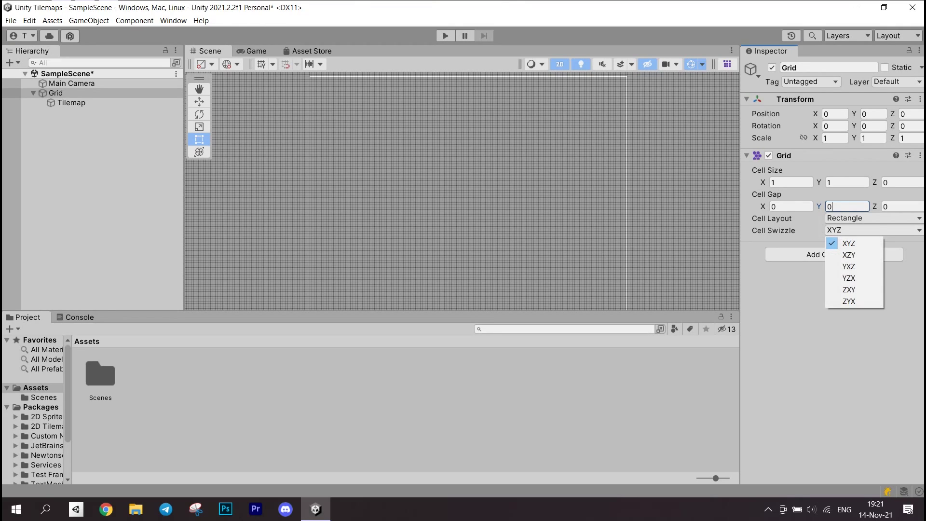
pyautogui.click(71, 103)
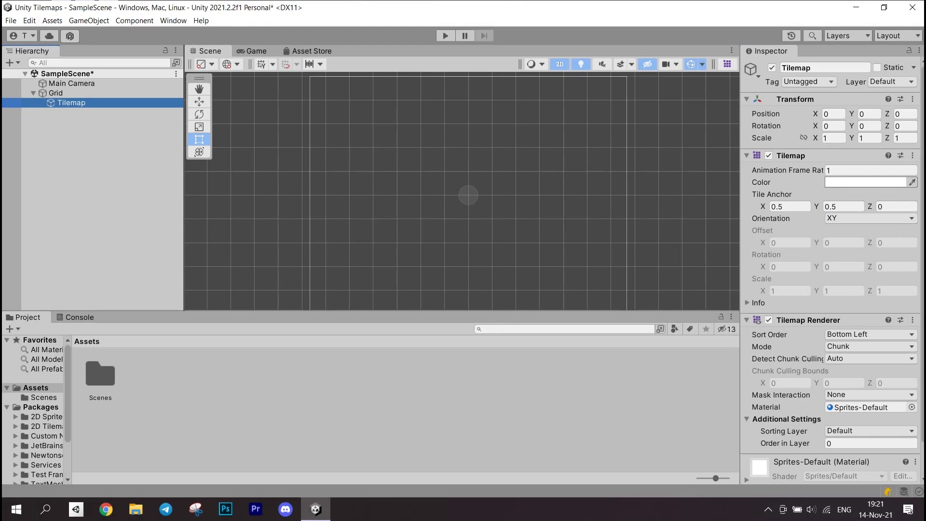
# - Test the Tilemap colour alpha at 130, then restore it to 255
pyautogui.click(866, 181)
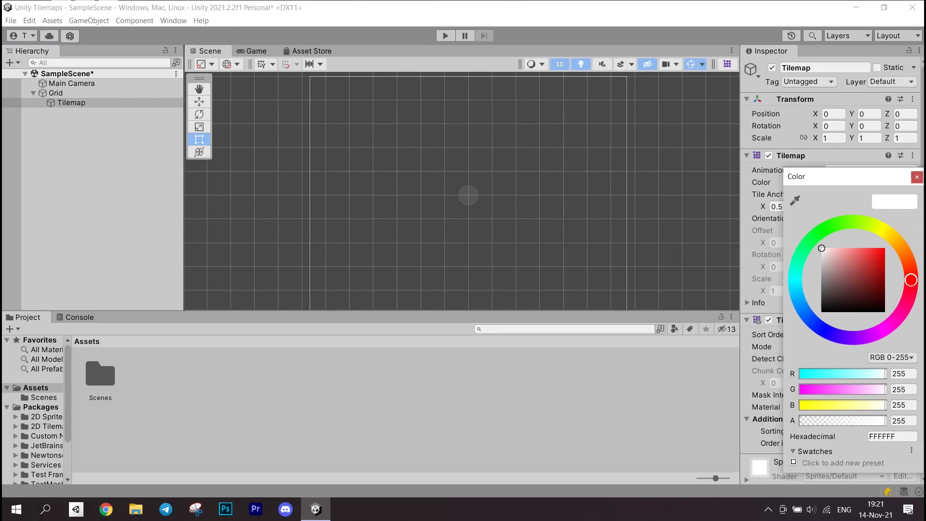
pyautogui.click(903, 420)
pyautogui.write('130')
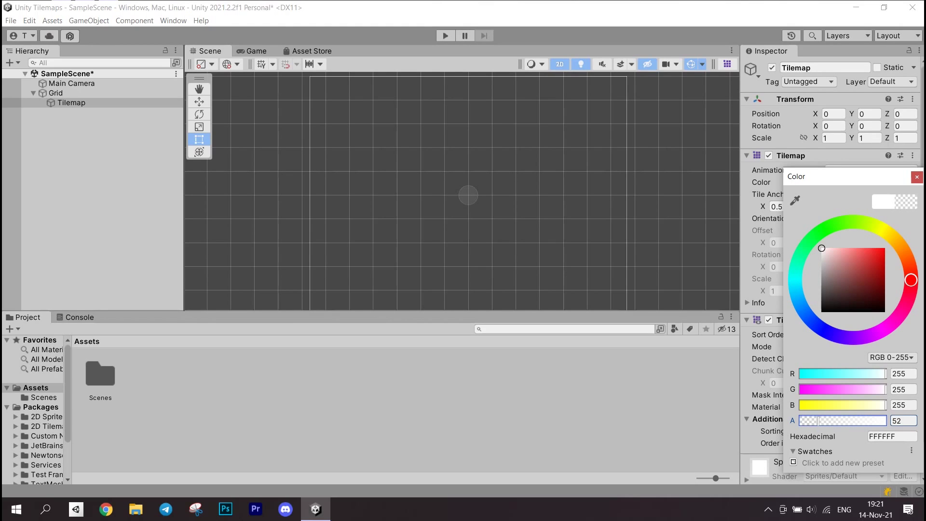
pyautogui.write('255')
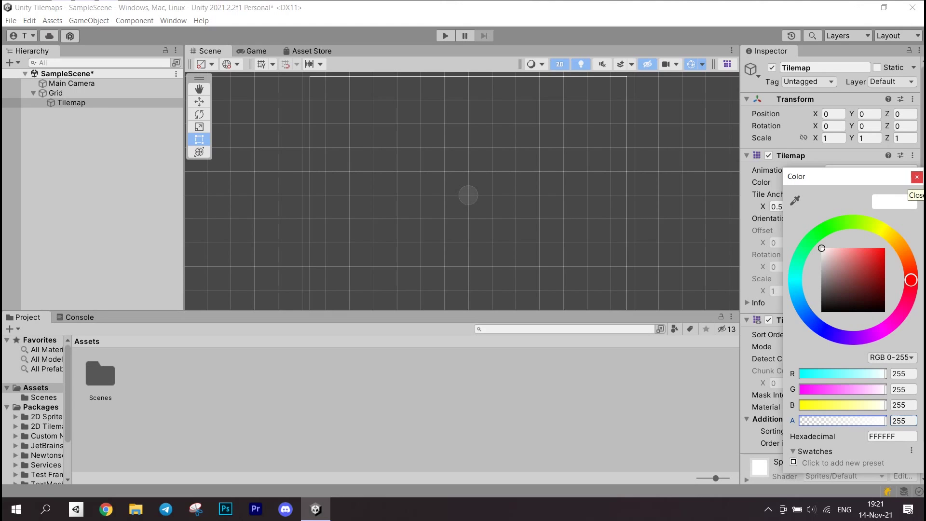
pyautogui.click(916, 177)
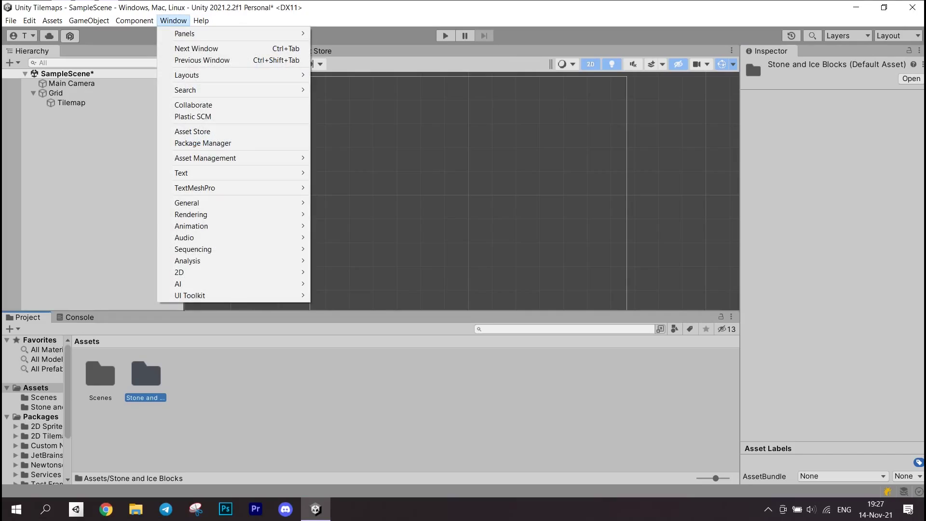
# - Create a new palette 'Basic Palette' with Rectangle grid, Automatic cell size and default sort mode
pyautogui.click(343, 284)
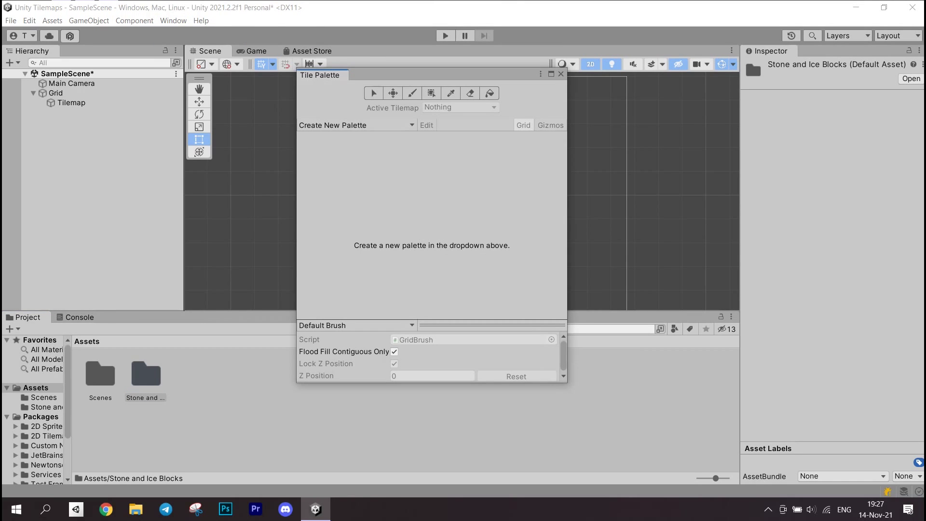
pyautogui.moveTo(387, 72); pyautogui.dragTo(709, 51)
pyautogui.click(677, 104)
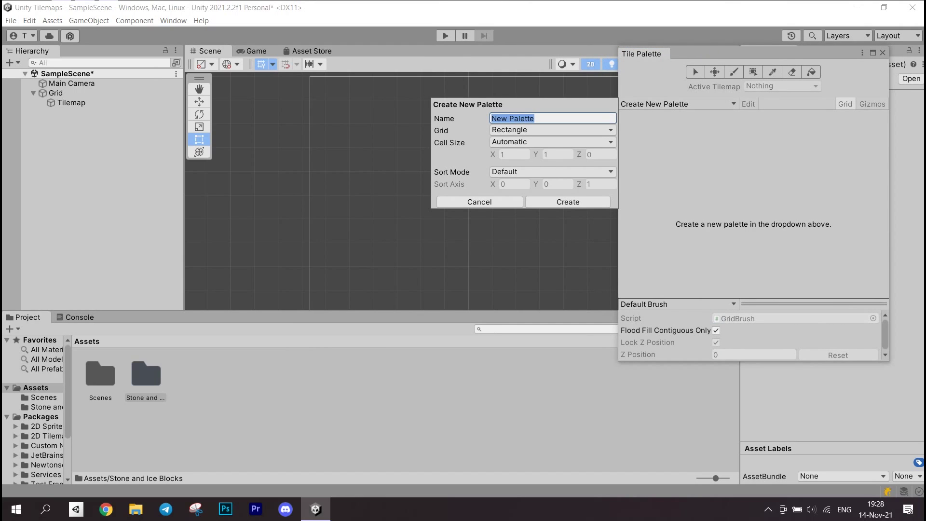
pyautogui.write('Basic Palette')
pyautogui.click(550, 130)
pyautogui.click(523, 143)
pyautogui.click(520, 166)
pyautogui.click(549, 142)
pyautogui.click(525, 155)
pyautogui.click(550, 172)
pyautogui.click(518, 184)
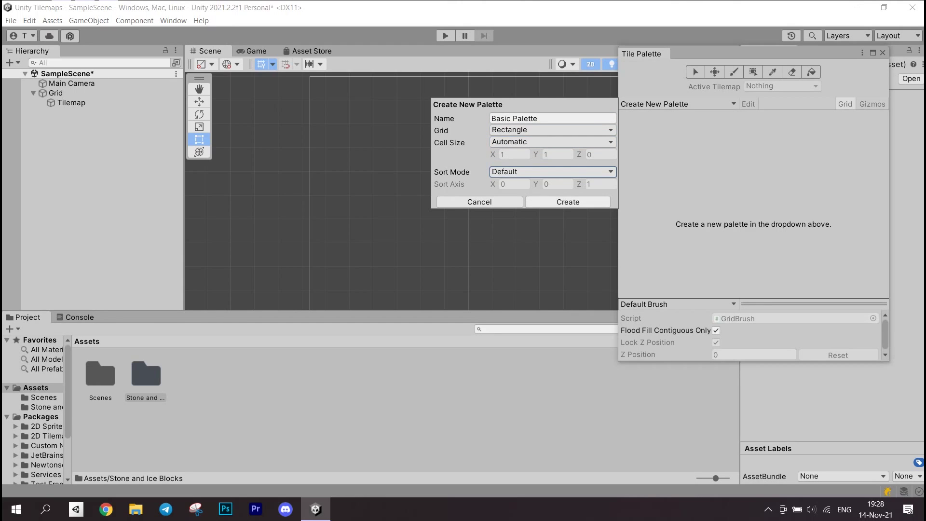
pyautogui.click(568, 201)
# - Save the palette into a new Tiles folder under Assets
pyautogui.rightClick(260, 193)
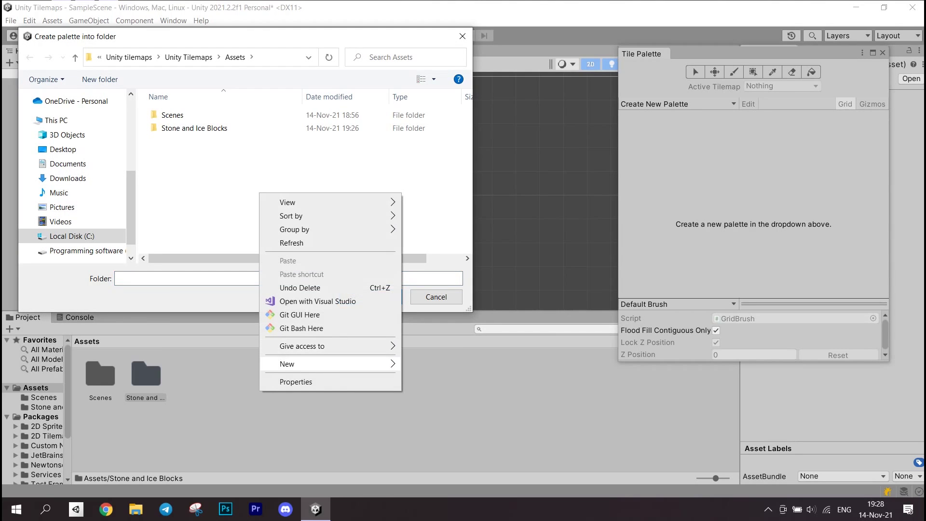
pyautogui.click(424, 363)
pyautogui.write('Tiles')
pyautogui.press('Return')
pyautogui.click(370, 297)
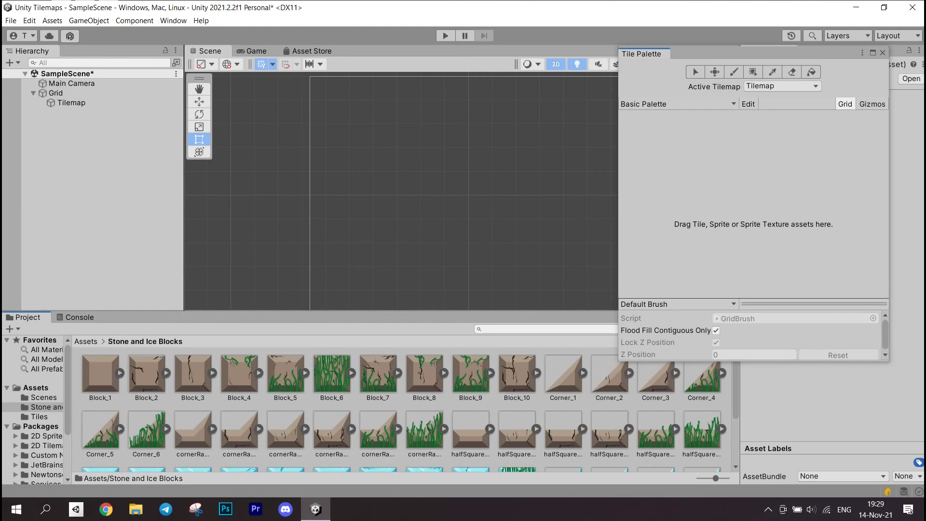
# - Drag the Block_4 sprite into Basic Palette and save the generated tile asset
pyautogui.click(240, 373)
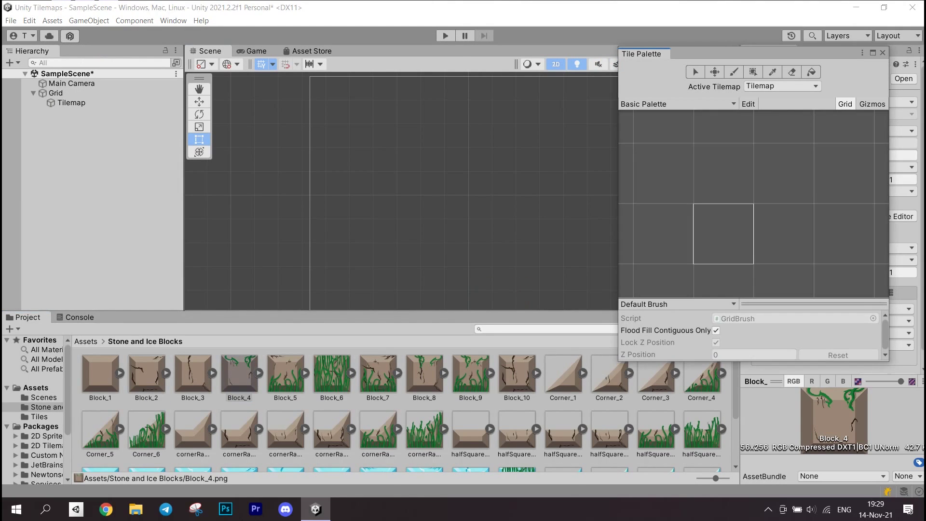
pyautogui.moveTo(239, 373); pyautogui.dragTo(723, 234)
pyautogui.write('T')
pyautogui.write('led')
pyautogui.press('Return')
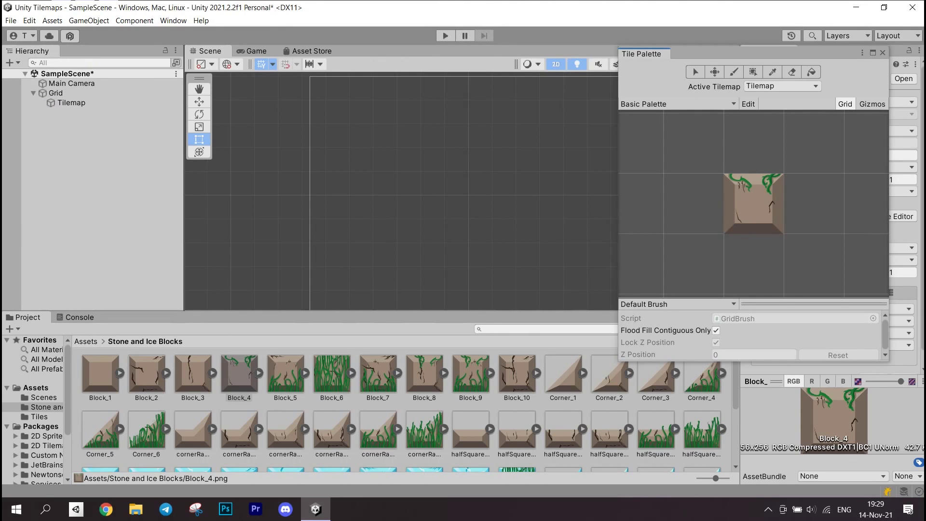
# - Start changing Block_4's Pixels Per Unit to 50 in its import settings
pyautogui.moveTo(821, 58); pyautogui.dragTo(656, 44)
pyautogui.click(849, 154)
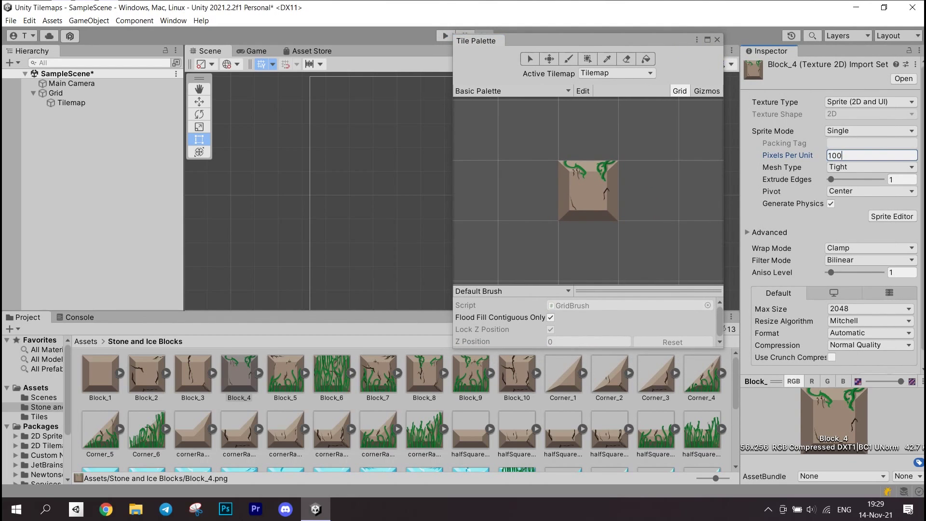
pyautogui.press('BackSpace')
pyautogui.press('BackSpace')
pyautogui.press('BackSpace')
pyautogui.write('50')
pyautogui.scroll(-1, 832, 216)
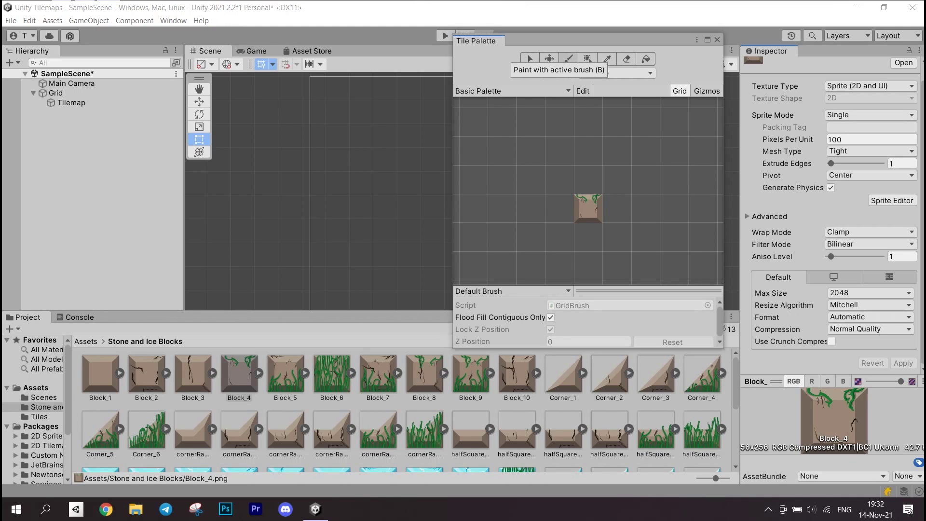
# - Paint a Block_4 tile and set the Block_4 sprite to 250 pixels per unit
pyautogui.click(569, 59)
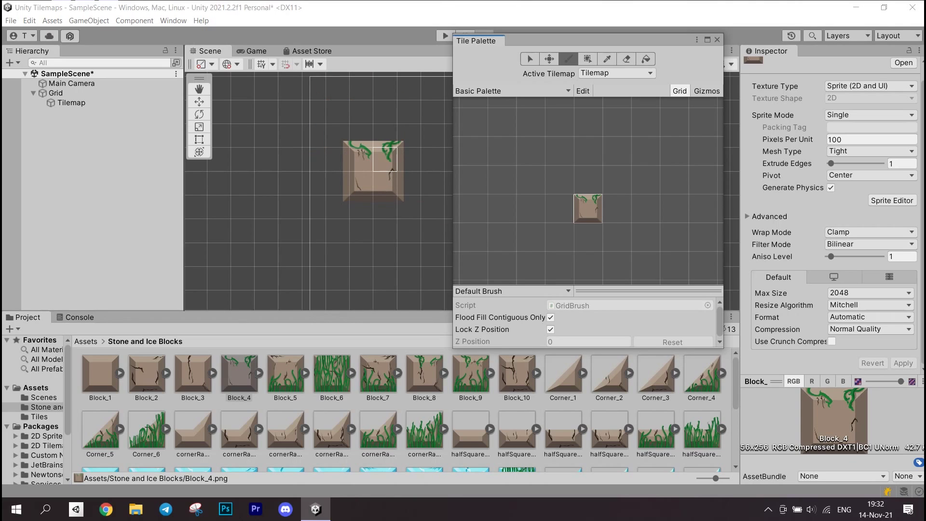
pyautogui.click(361, 159)
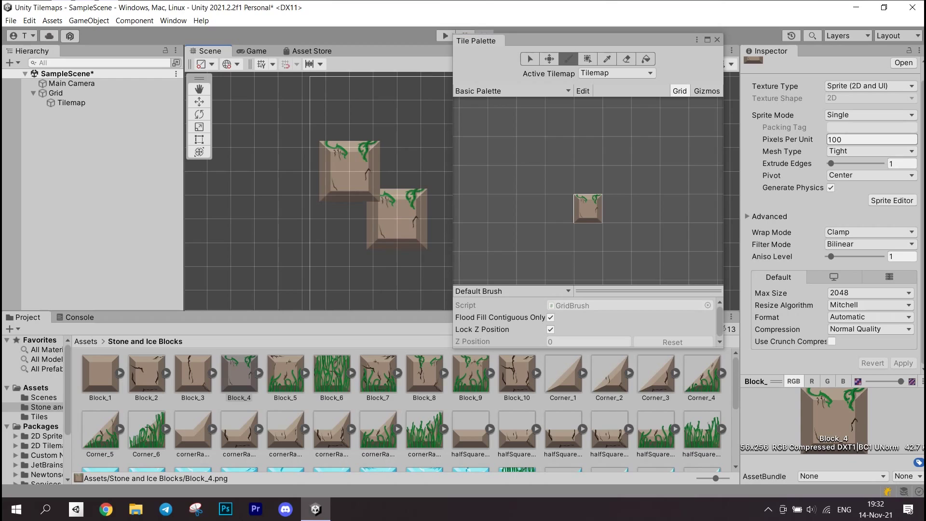
pyautogui.click(868, 139)
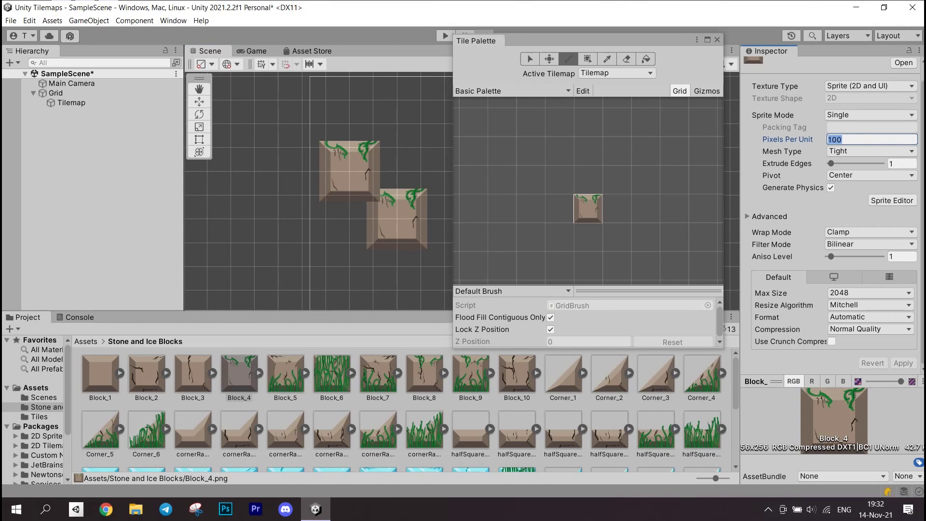
pyautogui.write('200')
pyautogui.click(903, 364)
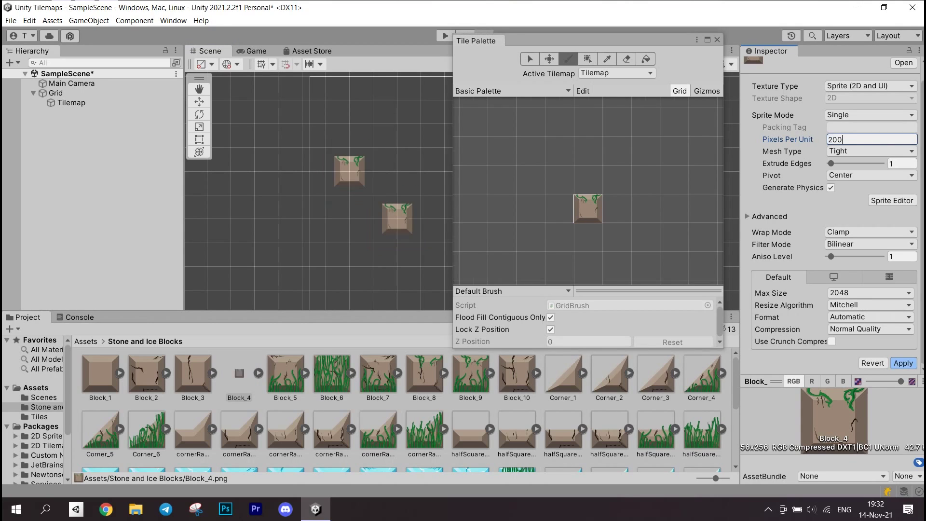
pyautogui.click(869, 140)
pyautogui.write('250')
pyautogui.click(903, 363)
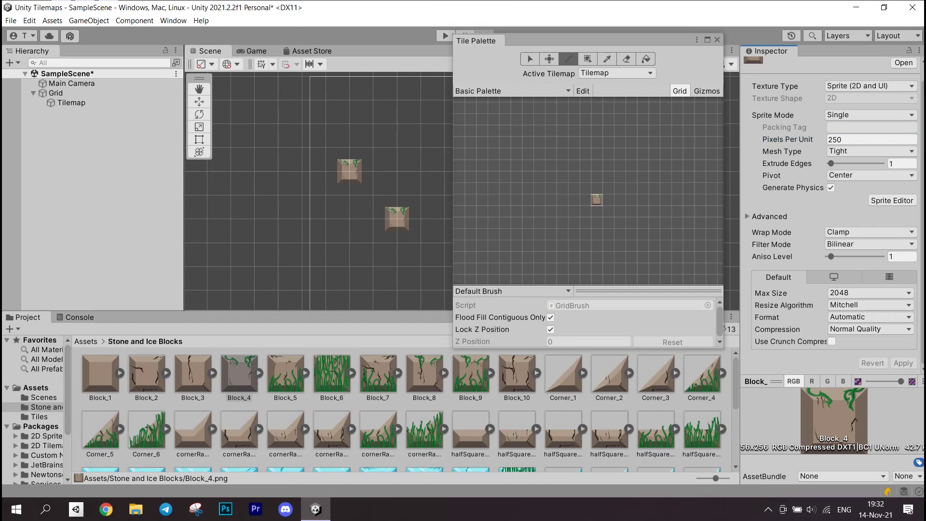
# - Paint a path of grassy blocks joining the two tiles
pyautogui.moveTo(349, 170)
pyautogui.mouseDown()
pyautogui.moveTo(373, 171)
pyautogui.moveTo(373, 219)
pyautogui.moveTo(420, 219)
pyautogui.mouseUp()
pyautogui.click(373, 242)
pyautogui.click(397, 265)
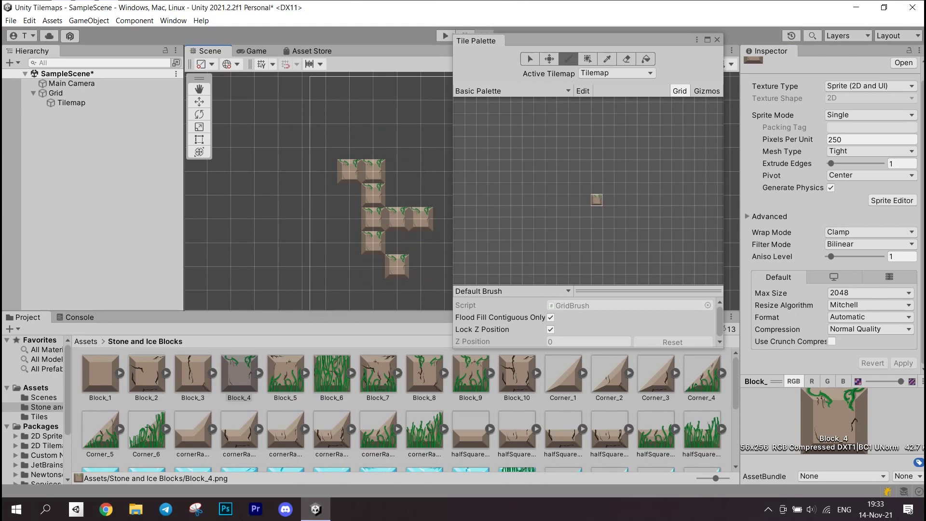
# - Set the Tilemap's Tile Anchor to 0.5, 0.5
pyautogui.click(71, 102)
pyautogui.click(790, 191)
pyautogui.write('0.5')
pyautogui.press('Tab')
pyautogui.write('0.5')
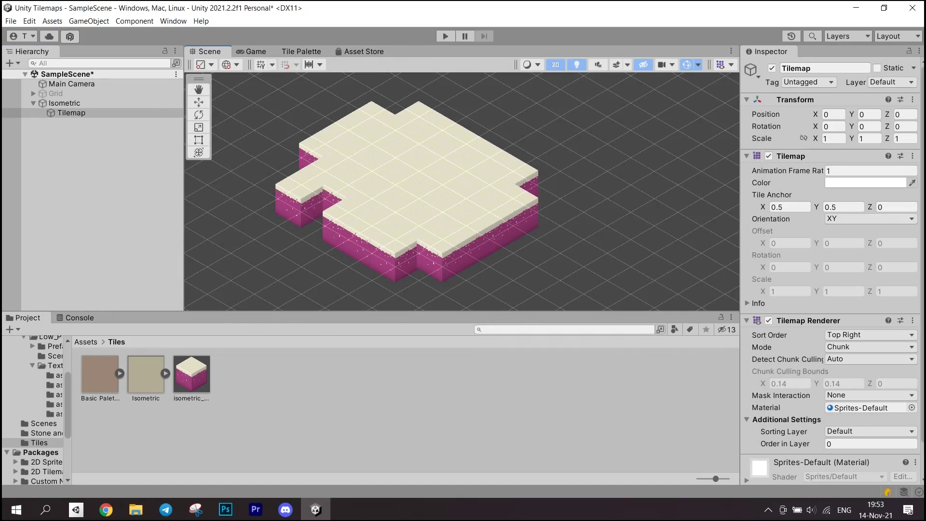
# - Set the Tilemap's tile anchor to 0, 0
pyautogui.click(790, 206)
pyautogui.write('0')
pyautogui.press('Tab')
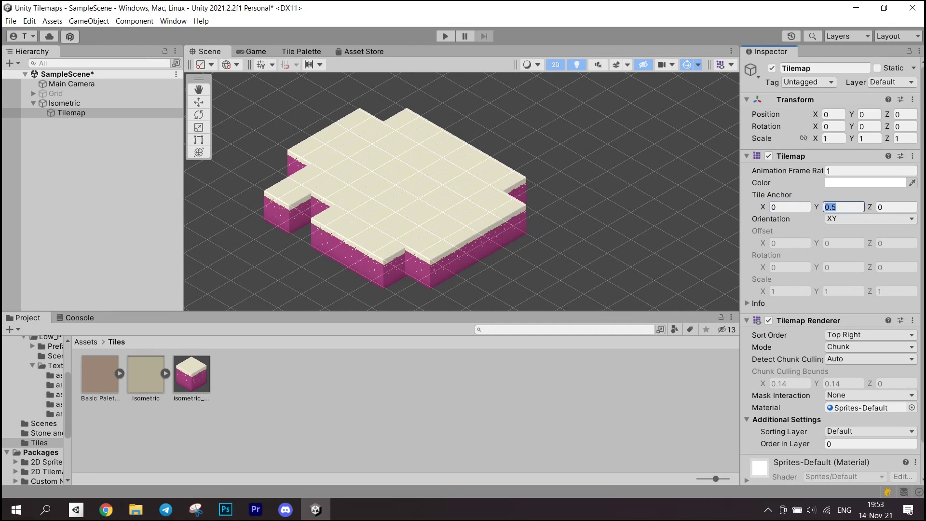
pyautogui.write('0')
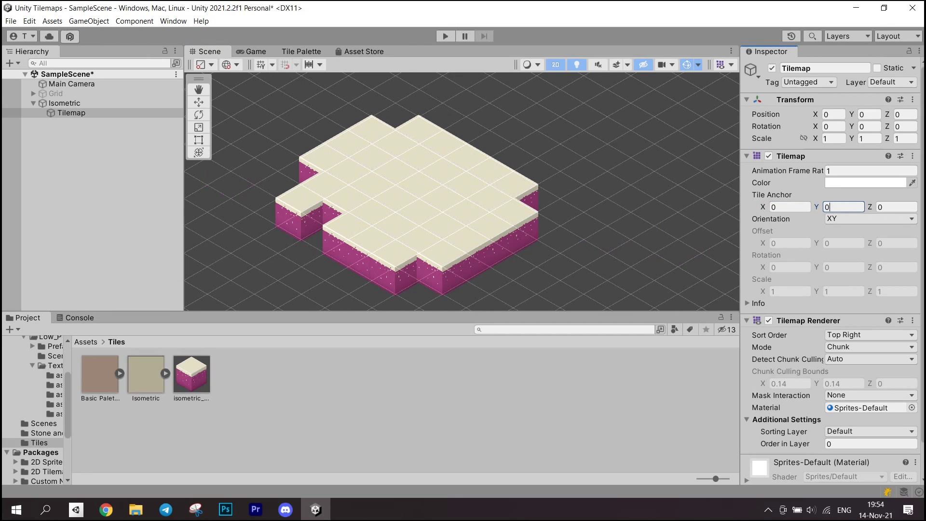
# - Create a new isometric tilemap under the Isometric grid, keeping the name Tilemap (1)
pyautogui.click(66, 103)
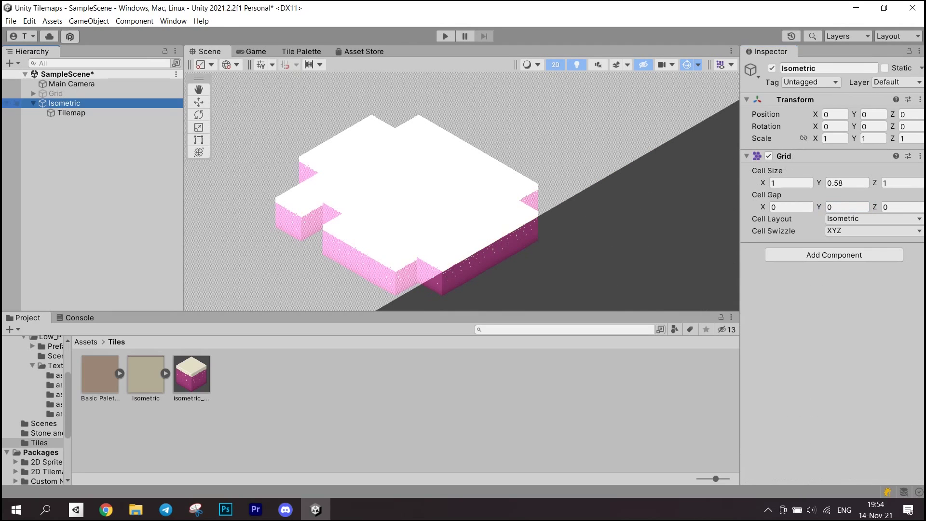
pyautogui.rightClick(66, 103)
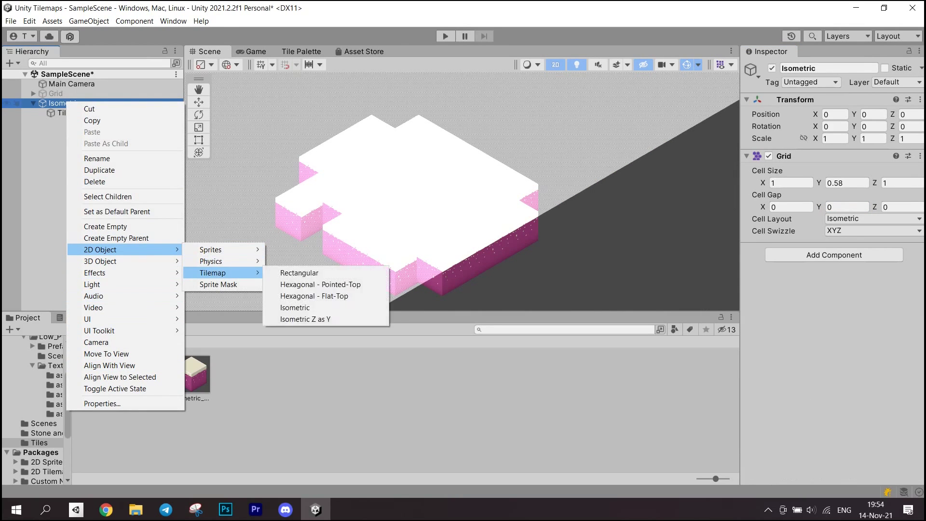
pyautogui.click(295, 307)
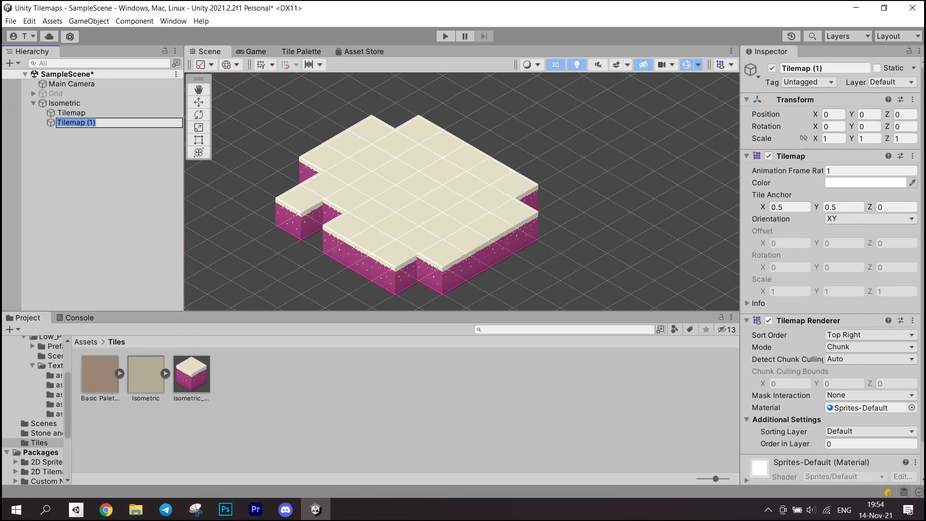
pyautogui.press('Right')
pyautogui.press('Return')
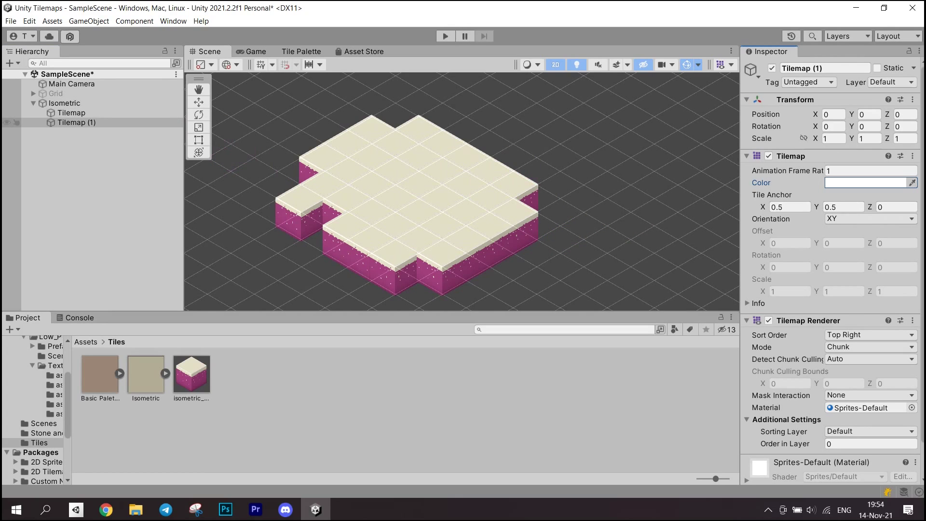
# - On Tilemap (1), paint a raised row of blocks along the platform's back edge
pyautogui.click(76, 122)
pyautogui.press('Up')
pyautogui.press('Down')
pyautogui.press('Up')
pyautogui.press('Down')
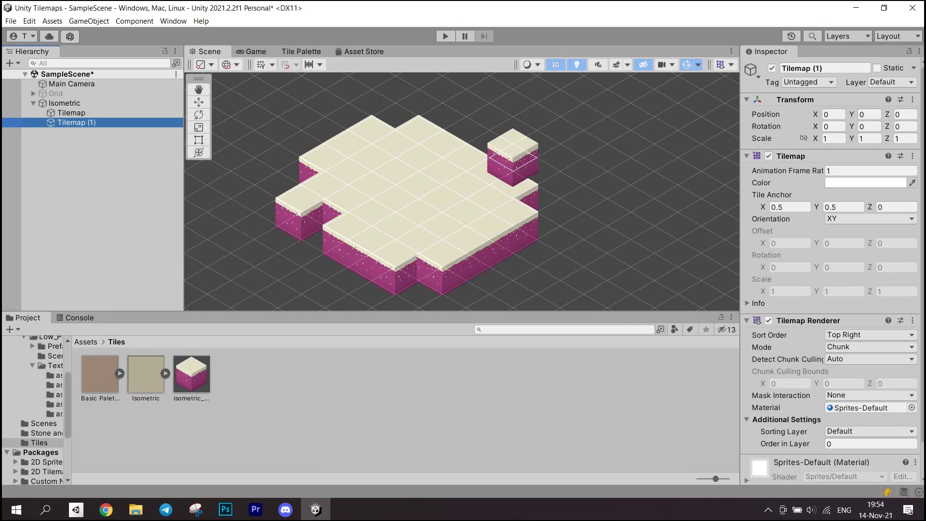
pyautogui.click(512, 187)
pyautogui.moveTo(513, 186); pyautogui.dragTo(464, 164)
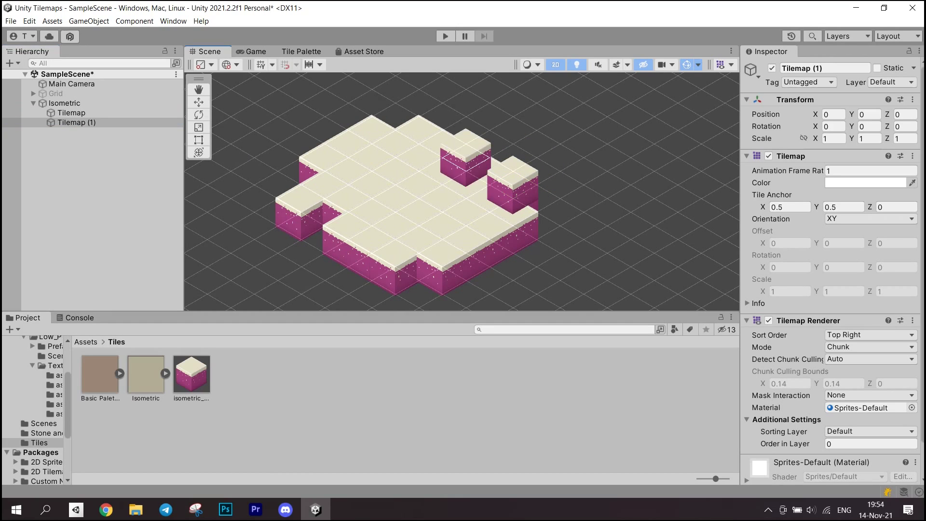
# - Set Tilemap (1)'s tile anchor to X 1, Y 1
pyautogui.click(790, 206)
pyautogui.write('1')
pyautogui.press('Tab')
pyautogui.press('Right')
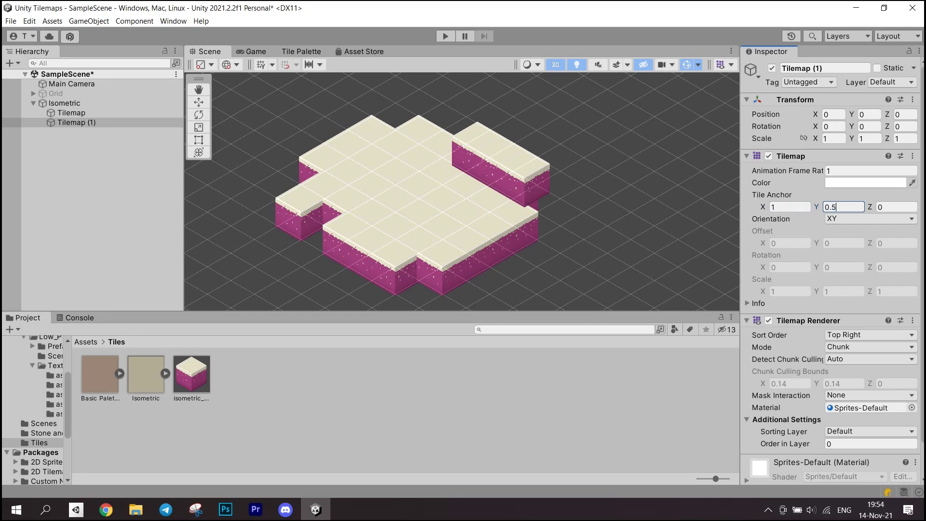
pyautogui.press('BackSpace')
pyautogui.press('BackSpace')
pyautogui.press('BackSpace')
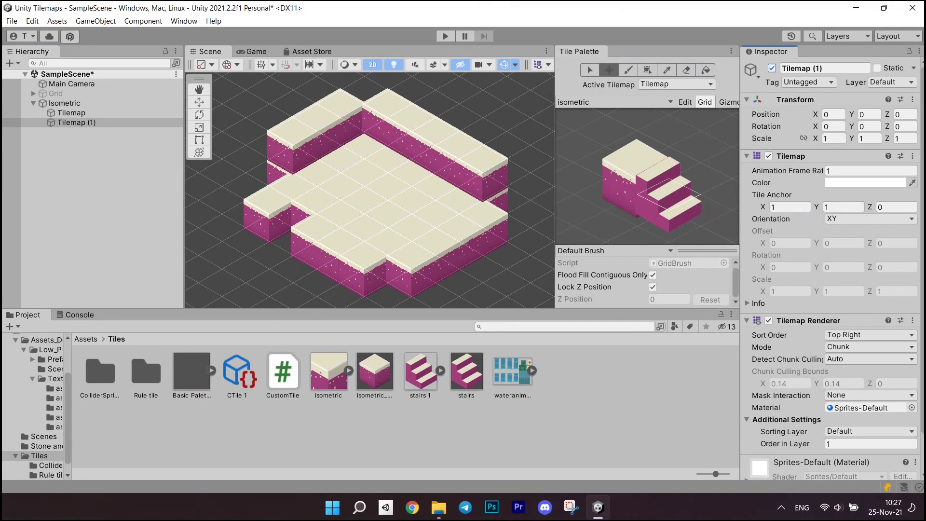
# - Add a Tilemap Collider 2D to Tilemap (1) by searching 'til' in Add Component
pyautogui.scroll(-5, 829, 290)
pyautogui.click(845, 463)
pyautogui.write('coll')
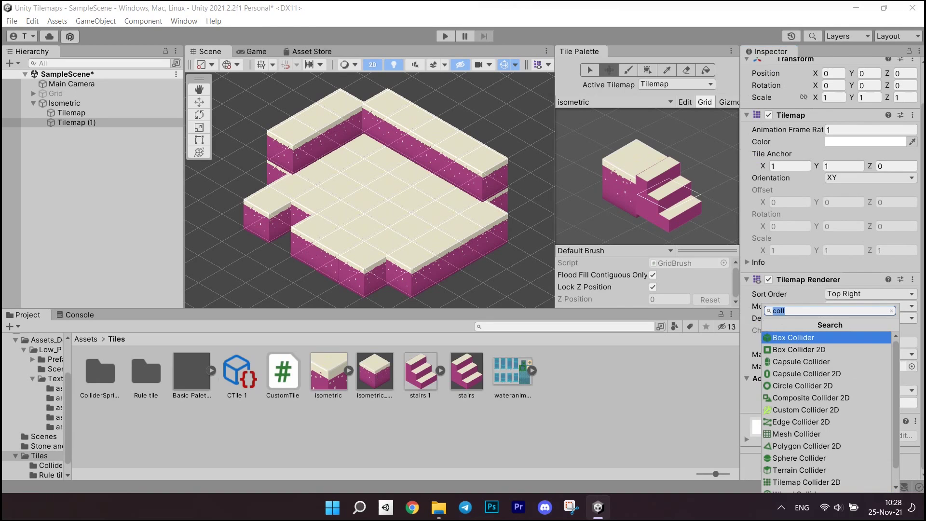
pyautogui.press('BackSpace')
pyautogui.write('til')
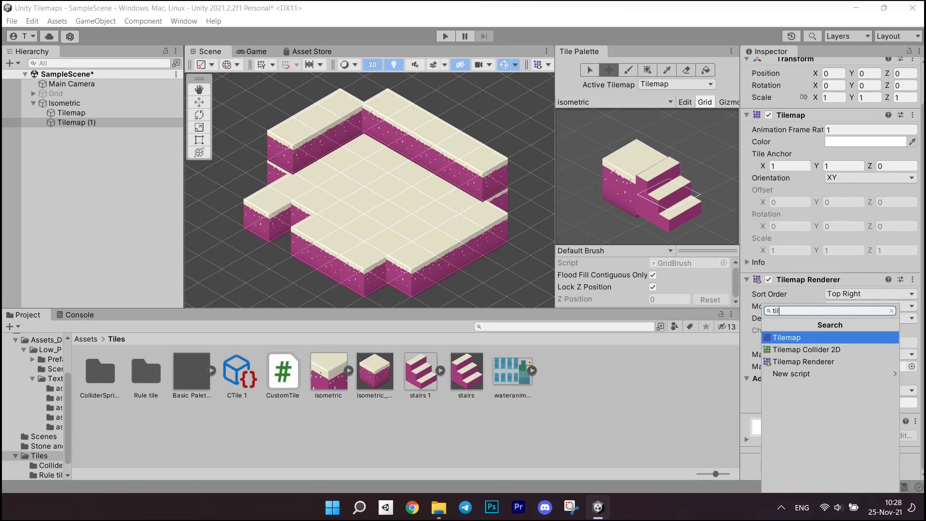
pyautogui.press('Down')
pyautogui.press('Return')
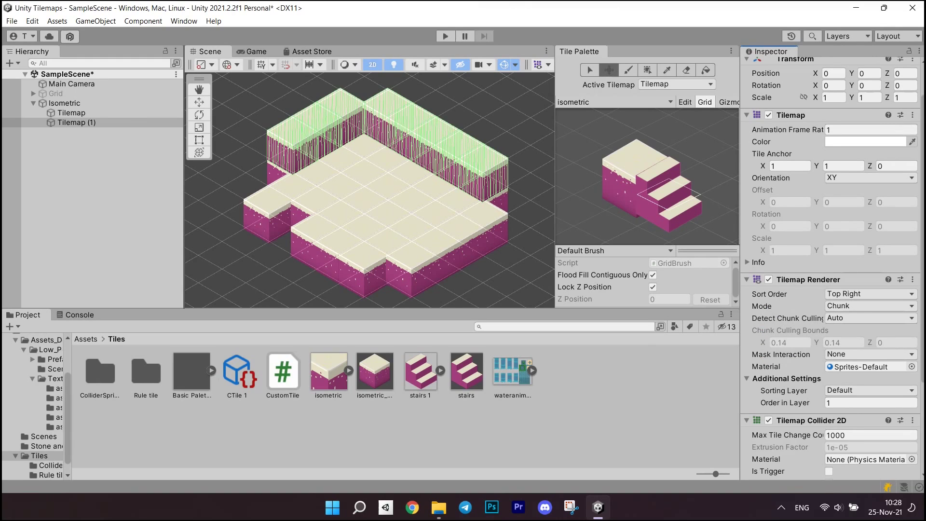
pyautogui.scroll(-1, 830, 386)
pyautogui.scroll(-2, 830, 385)
pyautogui.scroll(-1, 829, 386)
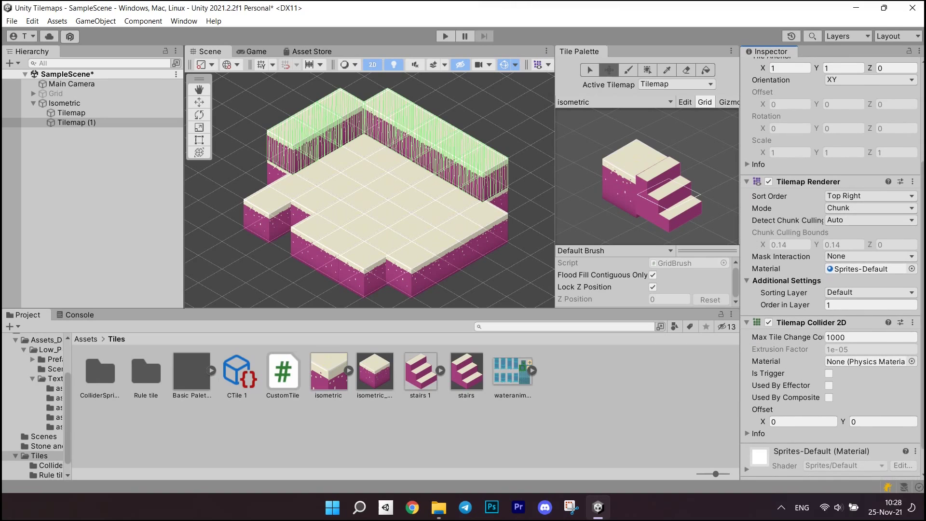
pyautogui.scroll(-1, 830, 386)
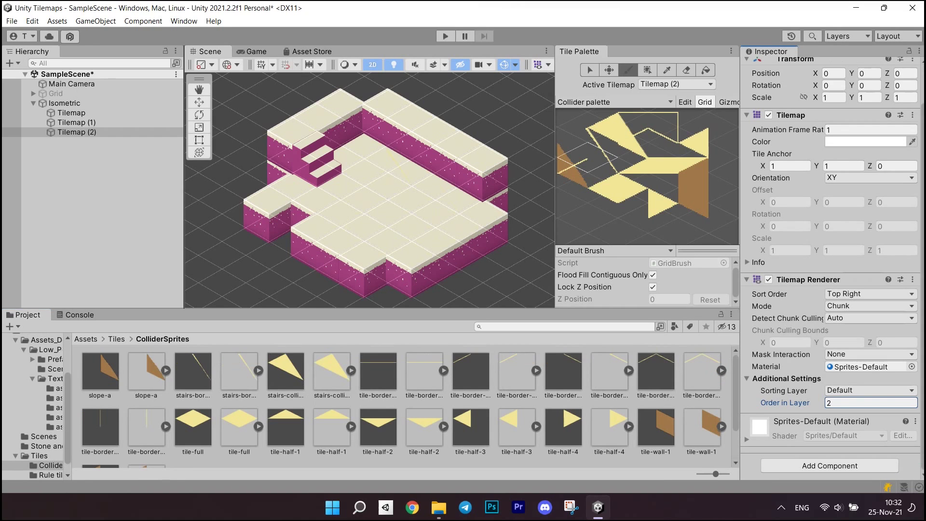
# - Set the new Tilemap (2)'s Order in Layer to 2
pyautogui.press('Return')
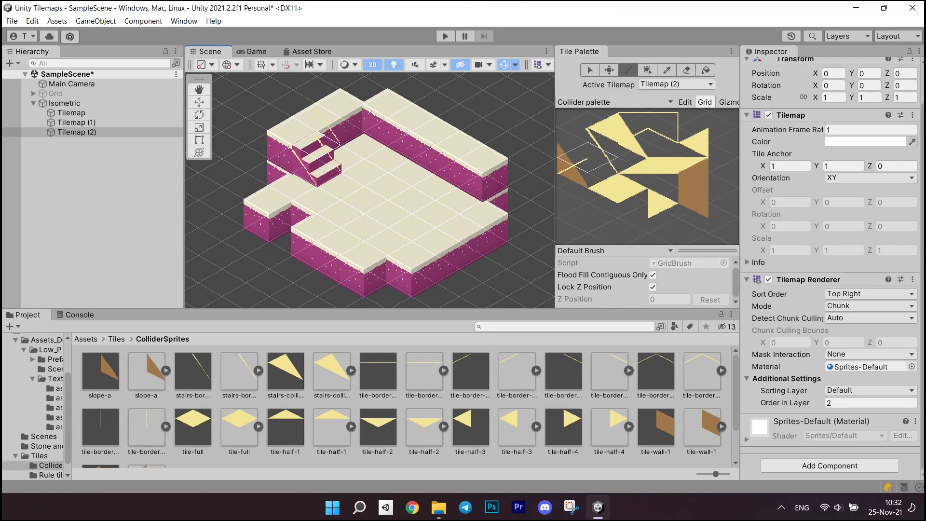
pyautogui.scroll(1, 313, 143)
pyautogui.scroll(4, 312, 142)
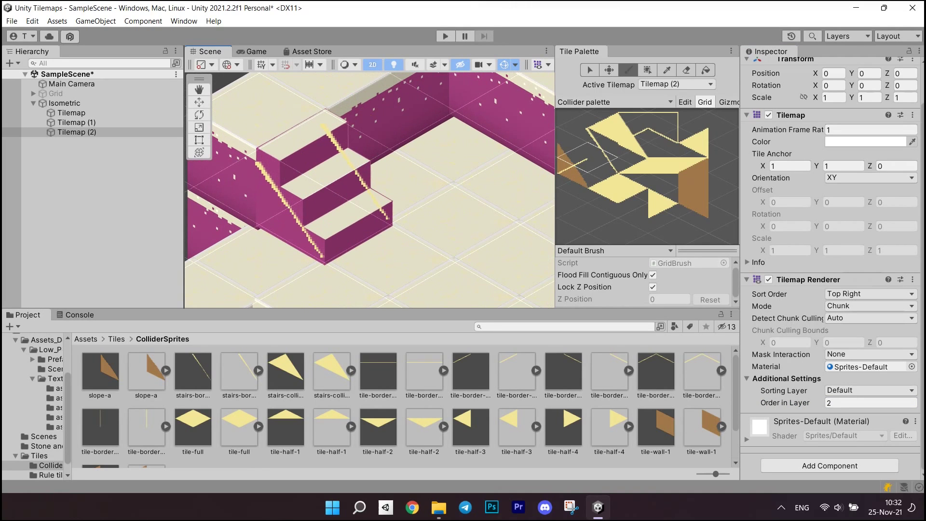
# - Paint stair and wall collider tiles over the stairs and add a Tilemap Collider 2D
pyautogui.click(617, 143)
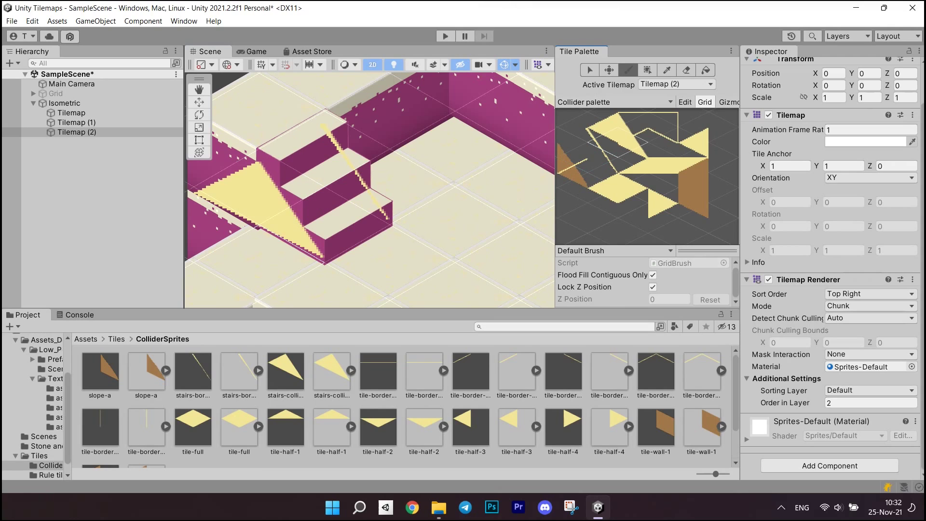
pyautogui.click(678, 203)
pyautogui.click(829, 466)
pyautogui.click(801, 347)
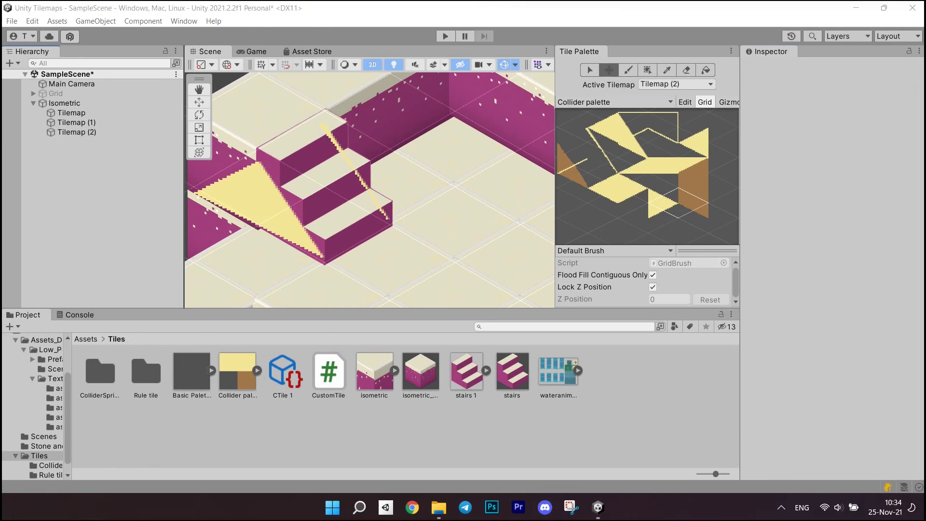
# - Install 2D Tilemap Extras from the Unity Registry in the Package Manager
pyautogui.click(184, 21)
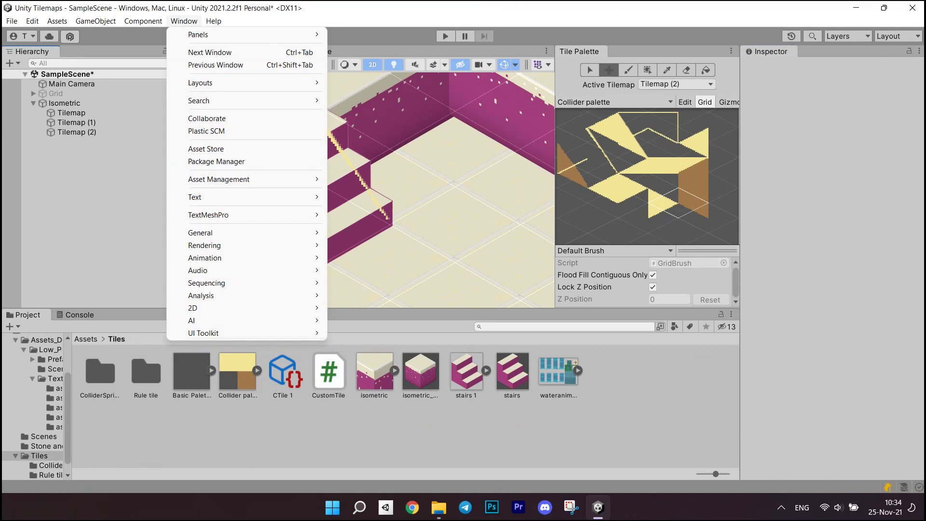
pyautogui.click(217, 161)
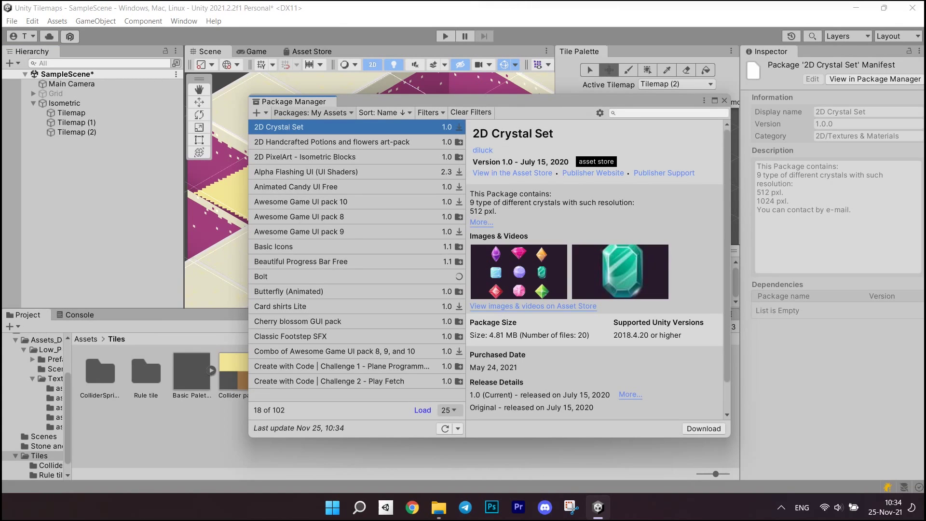
pyautogui.click(312, 112)
pyautogui.click(314, 127)
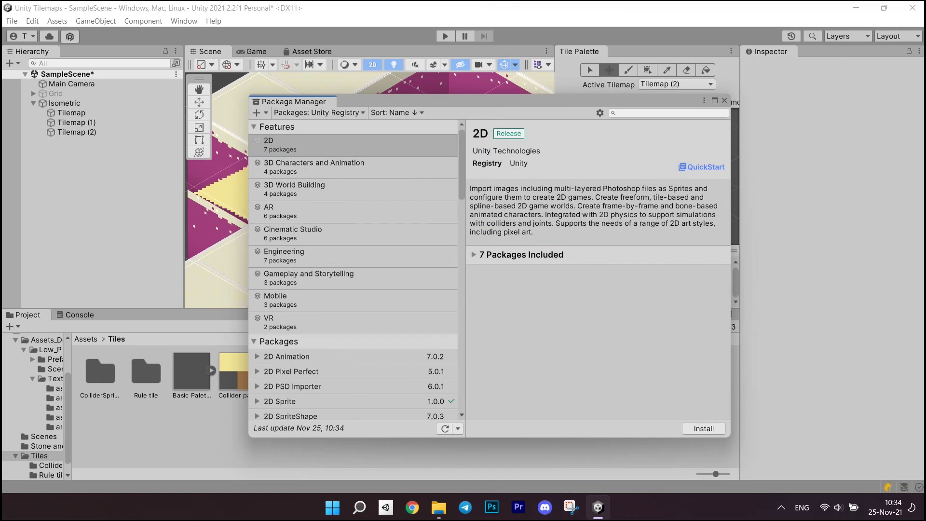
pyautogui.scroll(-3, 352, 270)
pyautogui.scroll(-3, 352, 270)
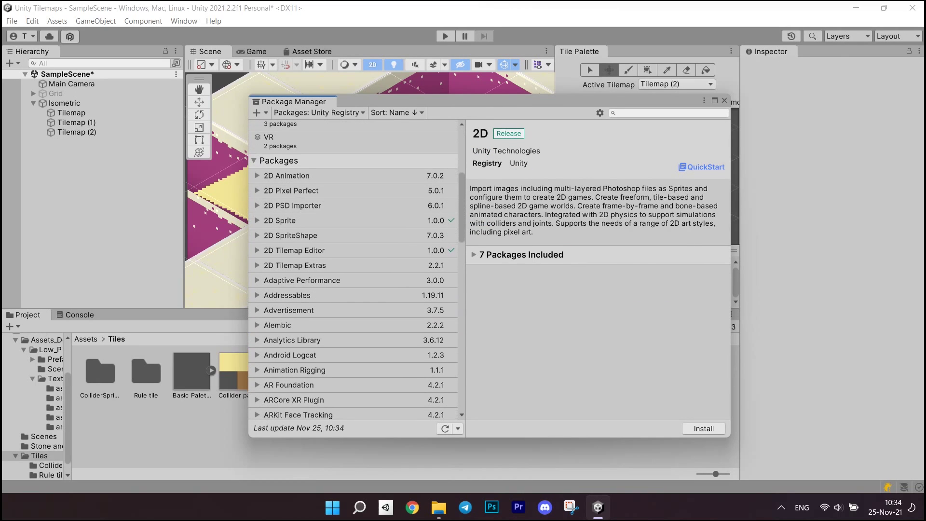
pyautogui.click(295, 265)
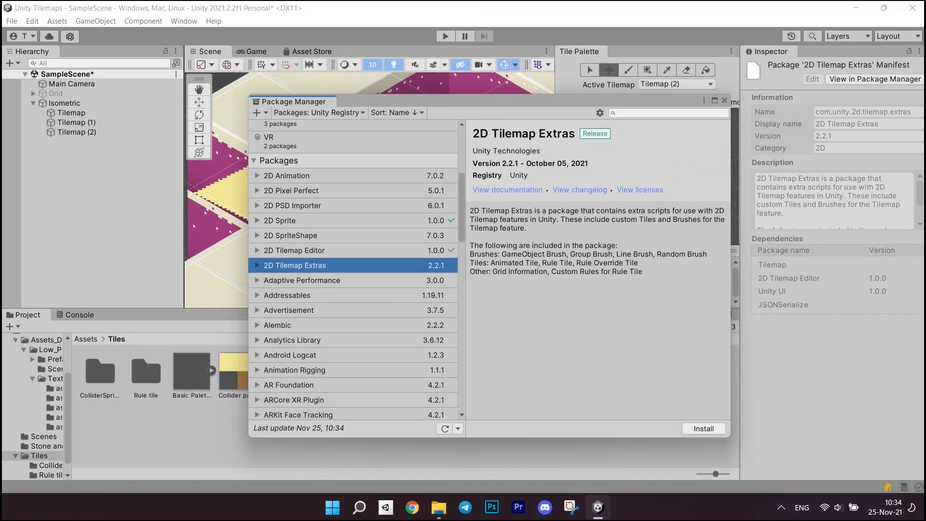
pyautogui.click(704, 428)
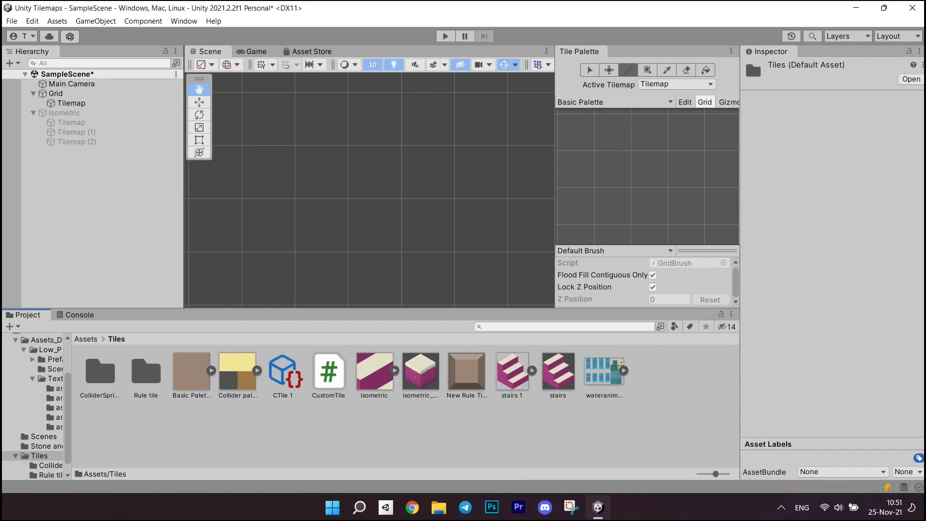
# - Create an Animated Tile named Waterfall in Tiles with four animation frames
pyautogui.rightClick(419, 434)
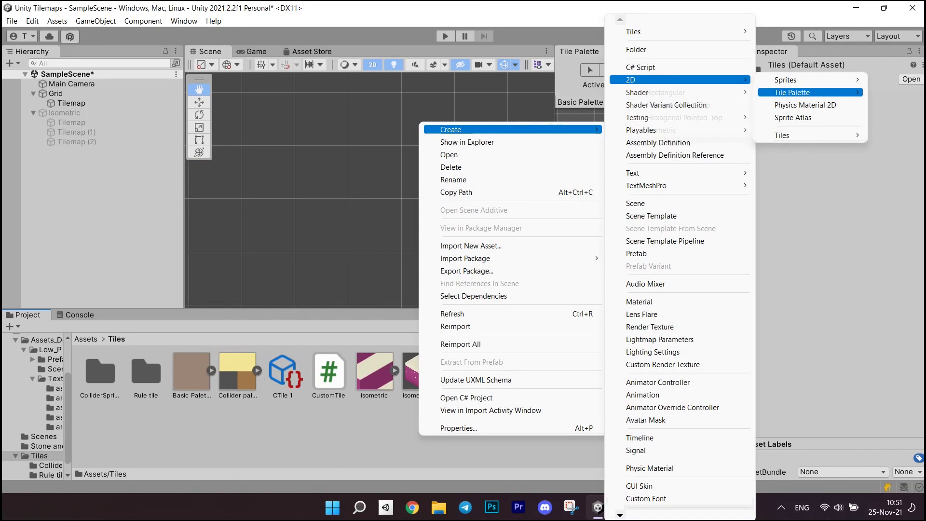
pyautogui.click(654, 136)
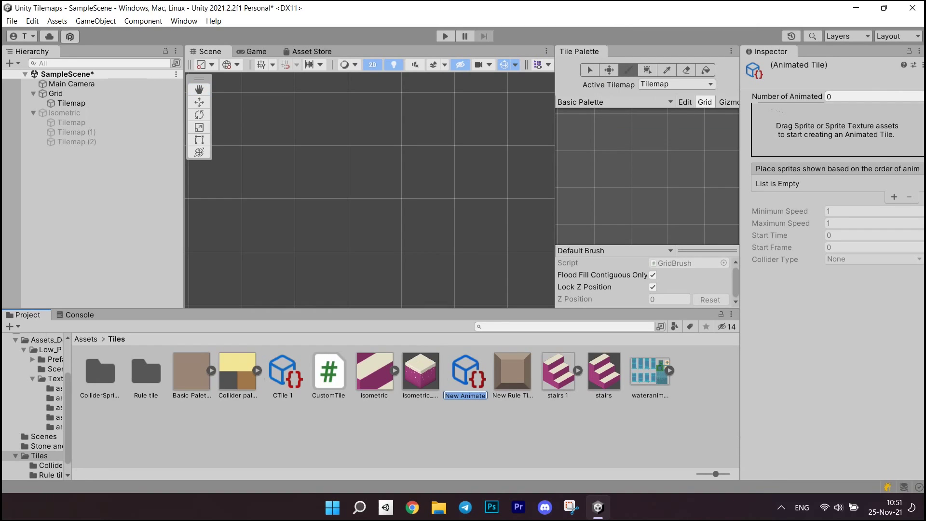
pyautogui.write('Waterfall')
pyautogui.press('Return')
pyautogui.click(849, 98)
pyautogui.write('4')
pyautogui.press('Return')
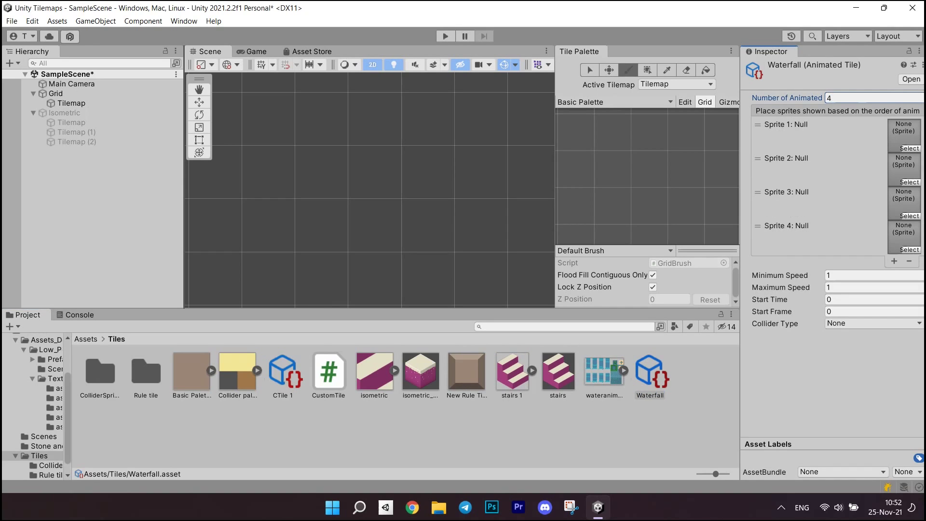
# - Fill Waterfall's four frames with water sprites and add the tile to the Basic Palette
pyautogui.click(623, 370)
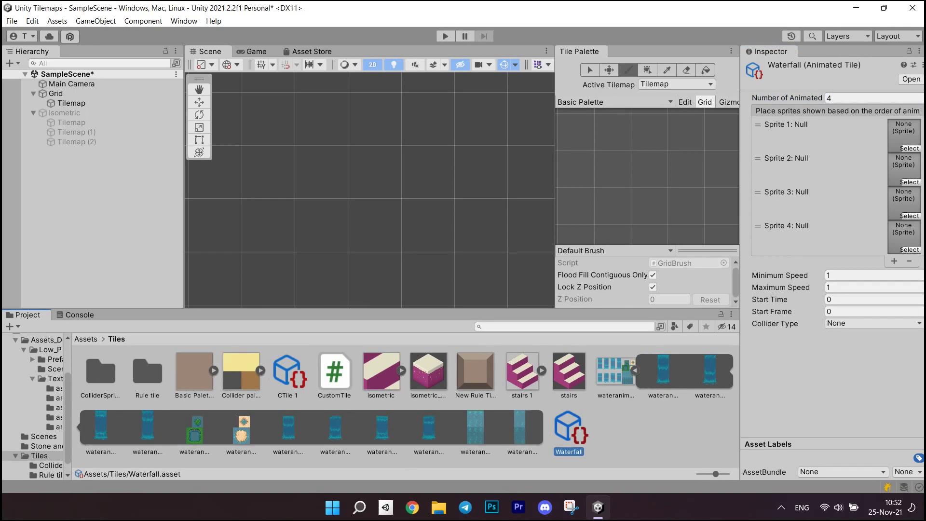
pyautogui.moveTo(663, 371); pyautogui.dragTo(903, 135)
pyautogui.moveTo(710, 371); pyautogui.dragTo(904, 169)
pyautogui.moveTo(101, 427); pyautogui.dragTo(903, 202)
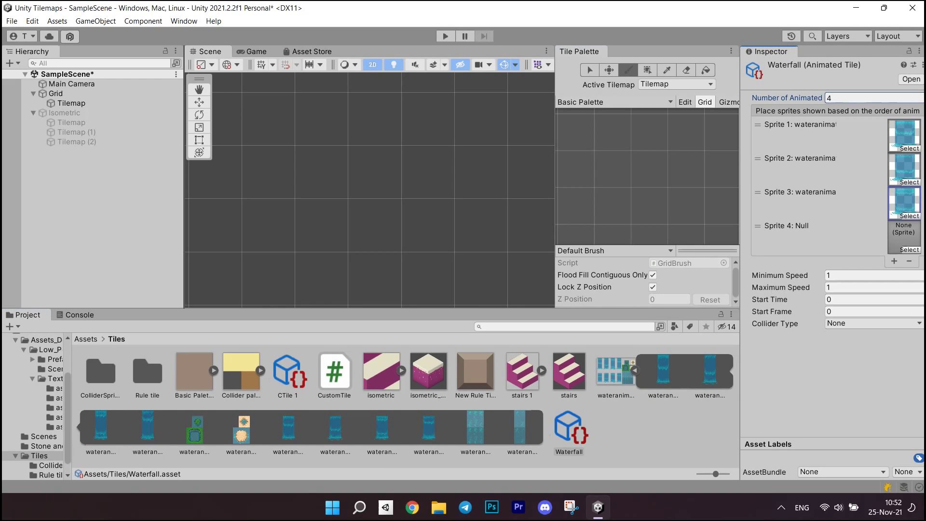
pyautogui.moveTo(148, 427); pyautogui.dragTo(903, 237)
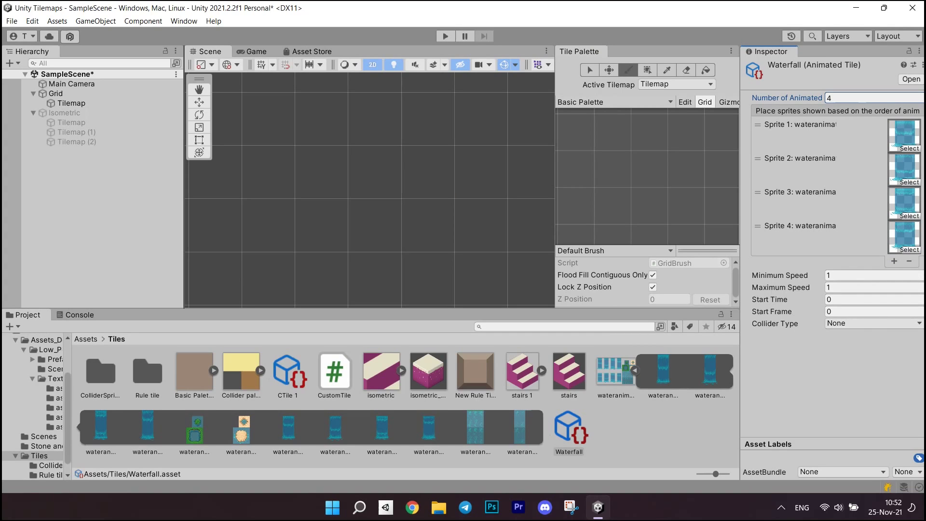
pyautogui.moveTo(569, 431); pyautogui.dragTo(610, 169)
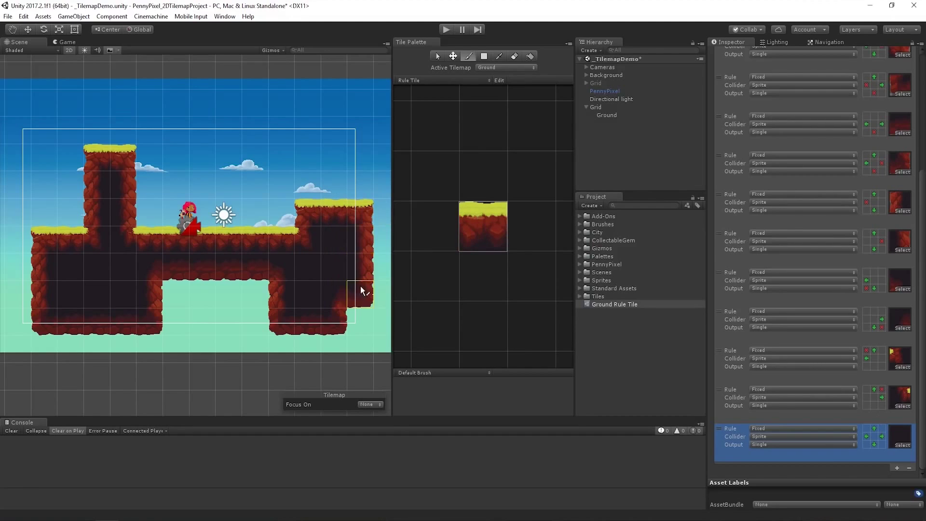
# - Paint Ground Rule Tile ground to raise the right cliff and fill the bottom-right gap and bottom row
pyautogui.moveTo(360, 290)
pyautogui.mouseDown()
pyautogui.moveTo(355, 328)
pyautogui.moveTo(338, 186)
pyautogui.moveTo(365, 186)
pyautogui.mouseUp()
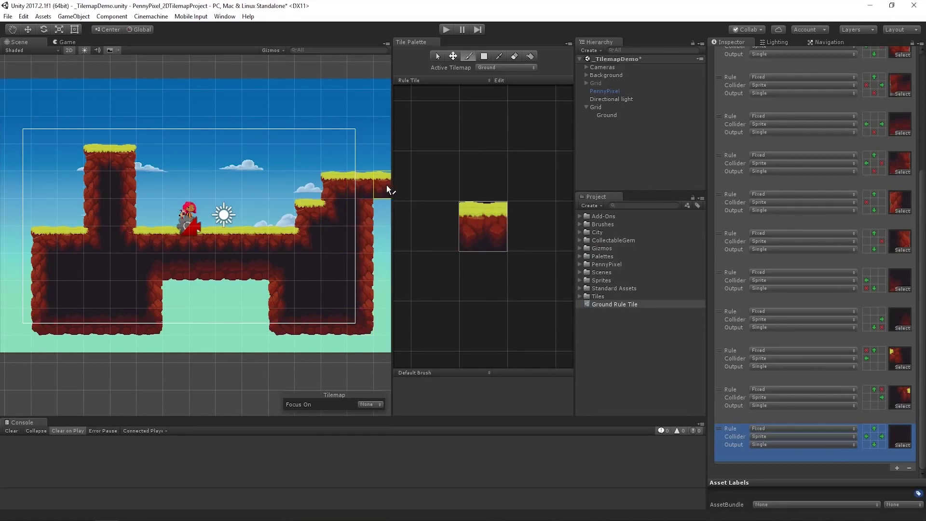
pyautogui.moveTo(376, 265); pyautogui.dragTo(373, 316)
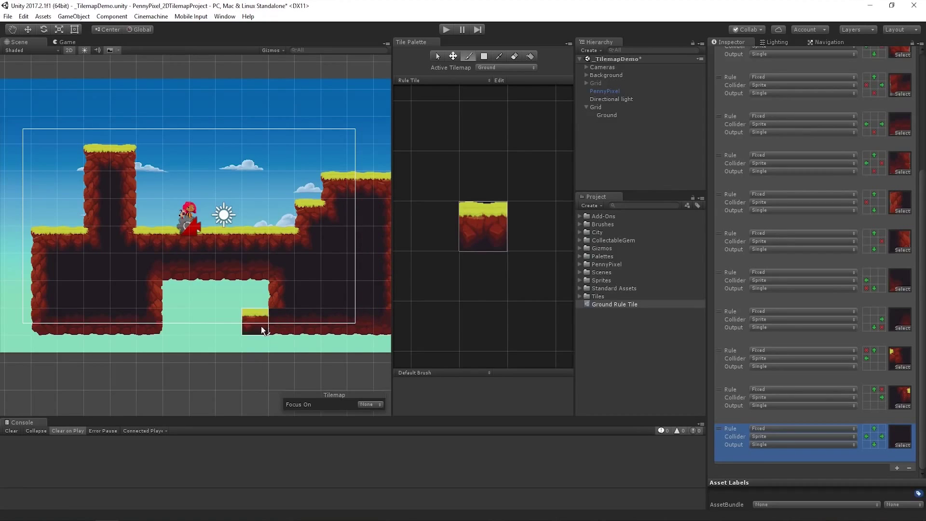
pyautogui.click(98, 343)
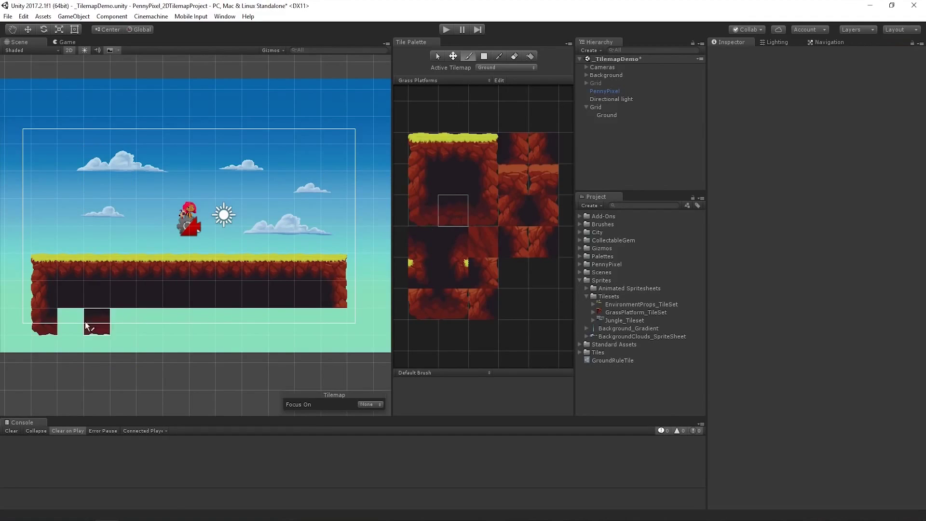
pyautogui.moveTo(70, 321); pyautogui.dragTo(329, 314)
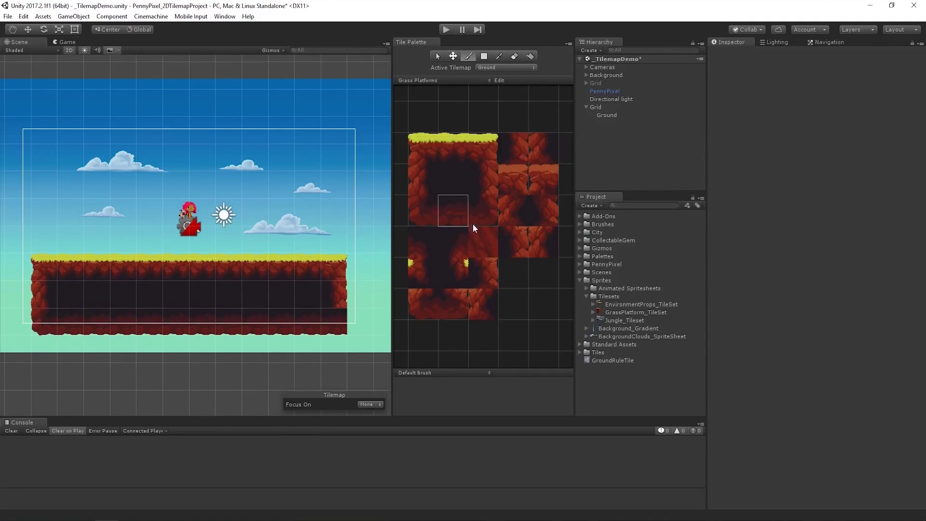
pyautogui.click(497, 212)
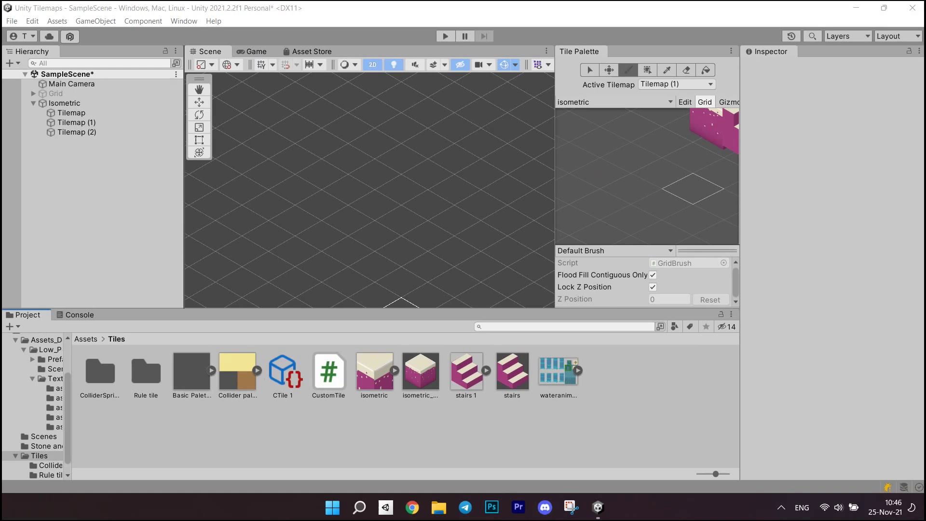
# - Create a New Rule Tile in Tiles with one tiling rule
pyautogui.rightClick(406, 438)
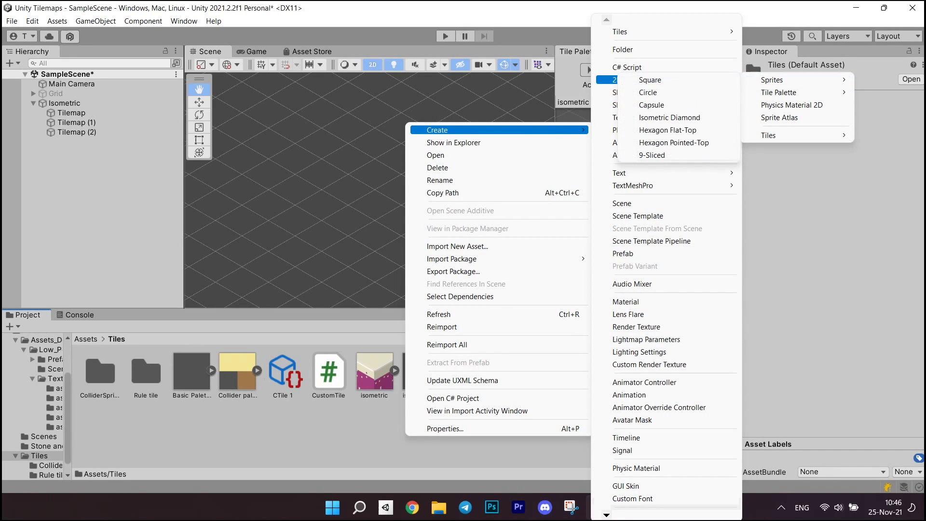
pyautogui.click(632, 152)
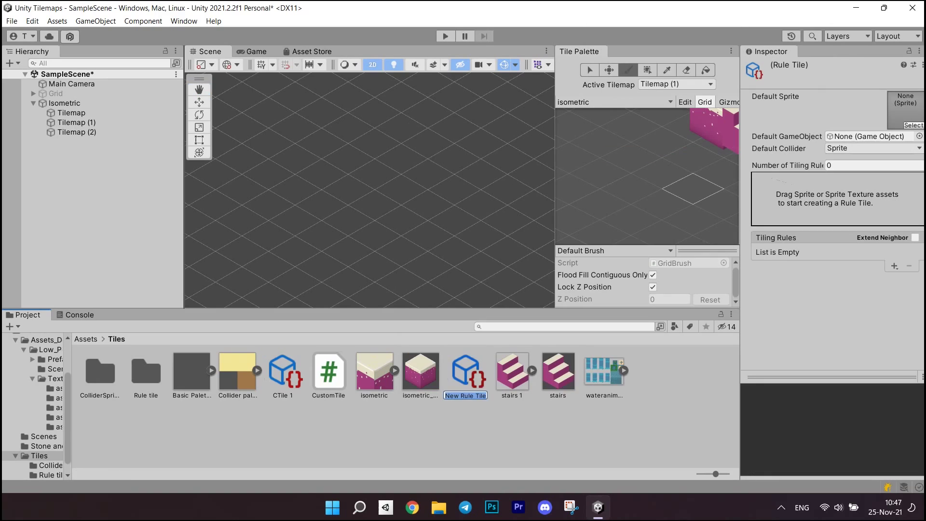
pyautogui.press('Return')
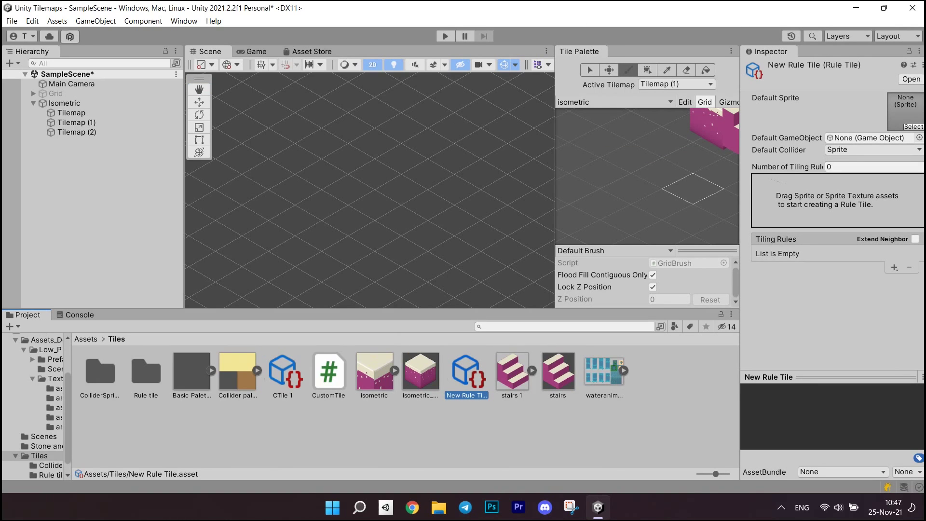
pyautogui.write('1')
pyautogui.press('Return')
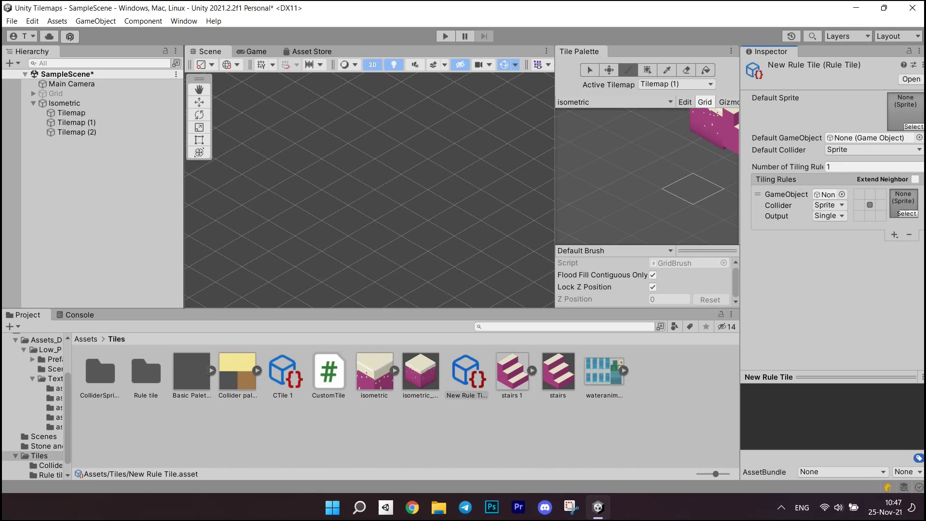
# - Give the tiling rule the Block_2 sprite and add a neighbour condition
pyautogui.click(900, 213)
pyautogui.press('Down')
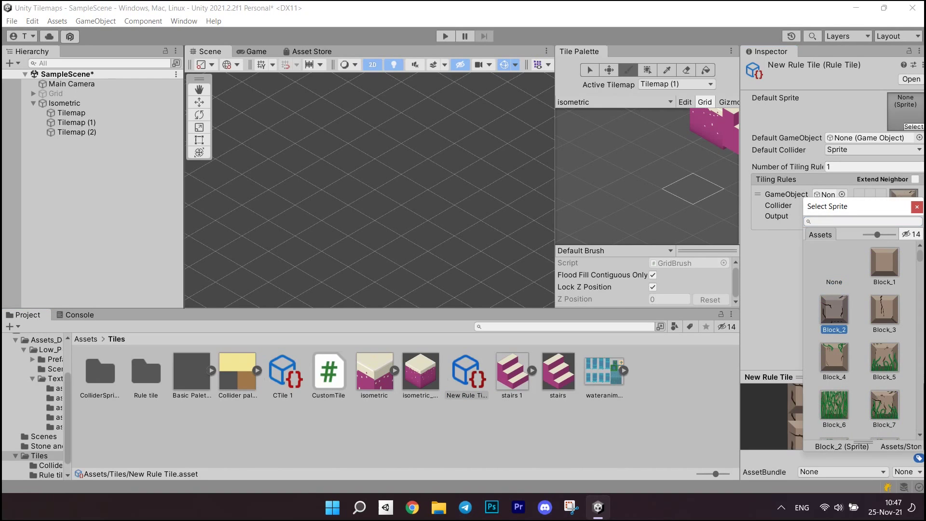
pyautogui.press('Return')
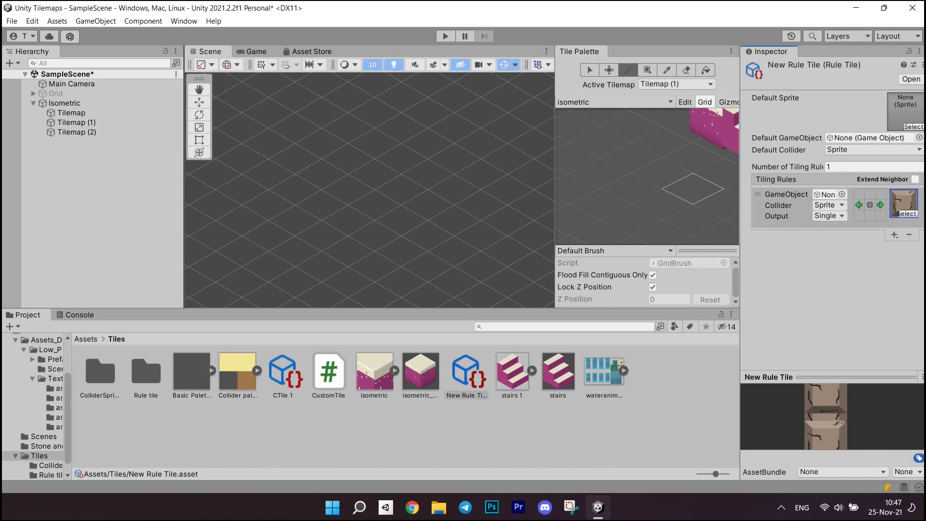
pyautogui.click(869, 215)
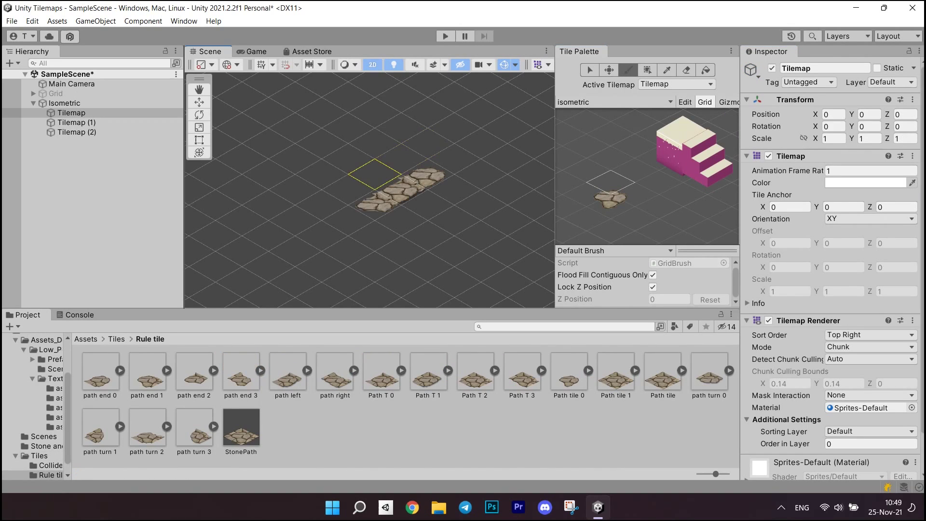
# - Paint a StonePath loop with connected left, upper-left and upper-right arms
pyautogui.moveTo(367, 205)
pyautogui.mouseDown()
pyautogui.moveTo(290, 246)
pyautogui.moveTo(372, 284)
pyautogui.moveTo(458, 256)
pyautogui.moveTo(475, 231)
pyautogui.moveTo(415, 263)
pyautogui.mouseUp()
pyautogui.moveTo(270, 145); pyautogui.dragTo(347, 212)
pyautogui.moveTo(321, 175); pyautogui.dragTo(366, 167)
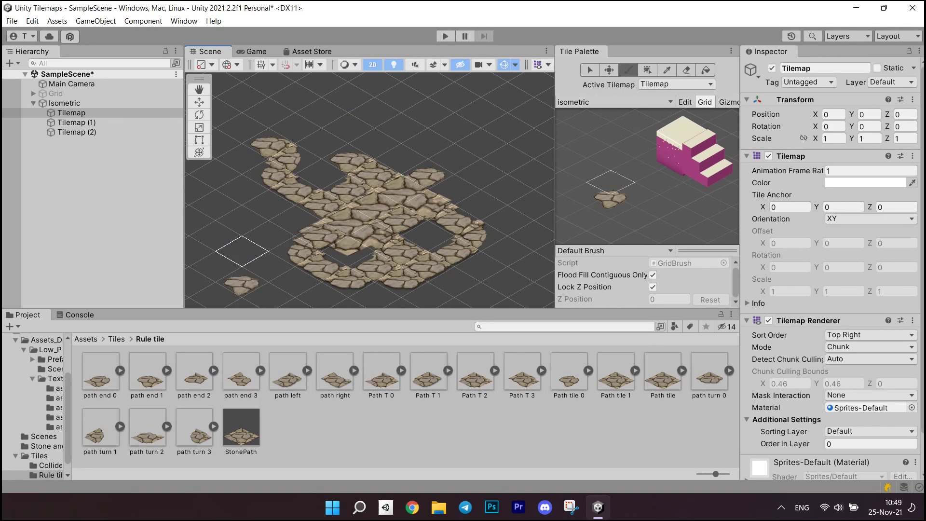
pyautogui.click(241, 222)
pyautogui.moveTo(241, 190); pyautogui.dragTo(295, 197)
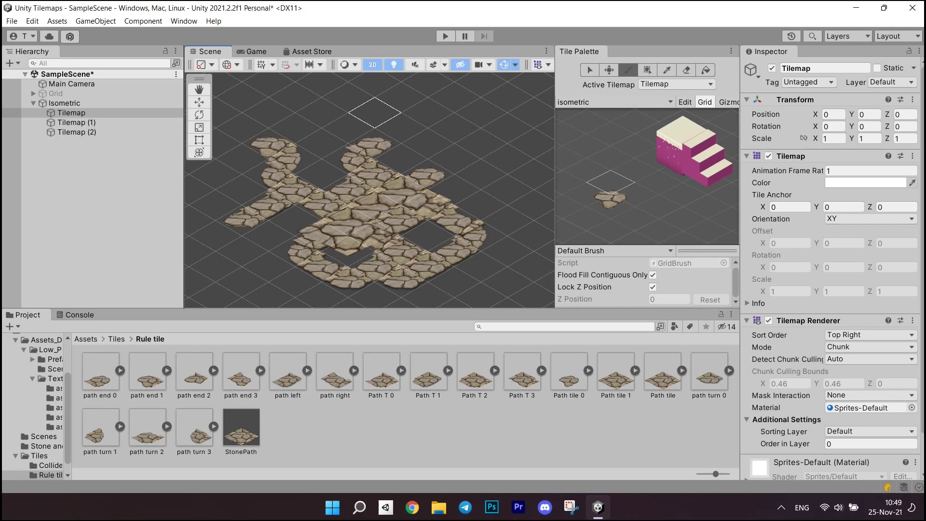
pyautogui.click(347, 251)
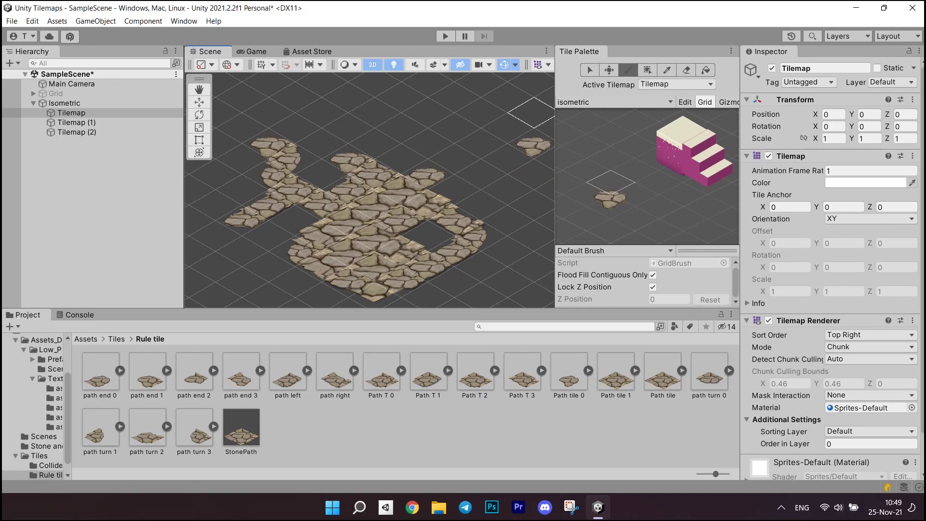
pyautogui.click(456, 130)
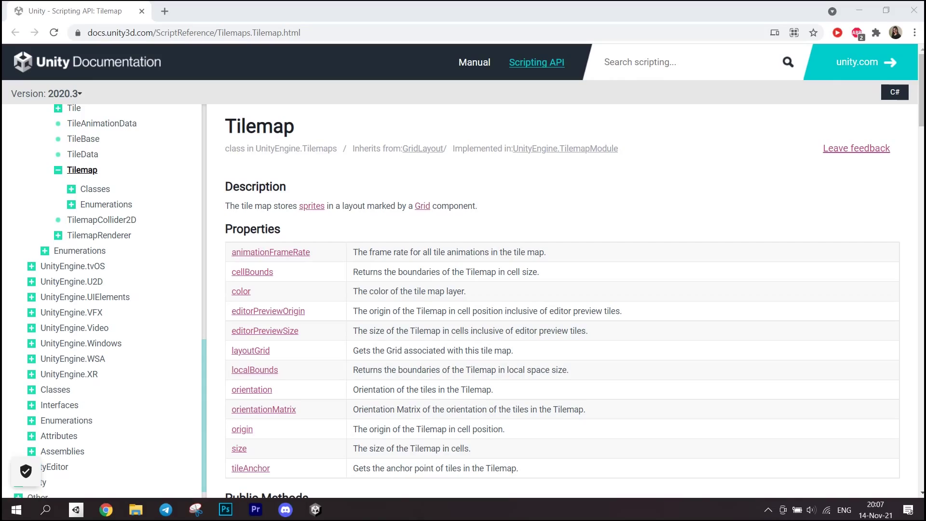
pyautogui.scroll(-3, 530, 338)
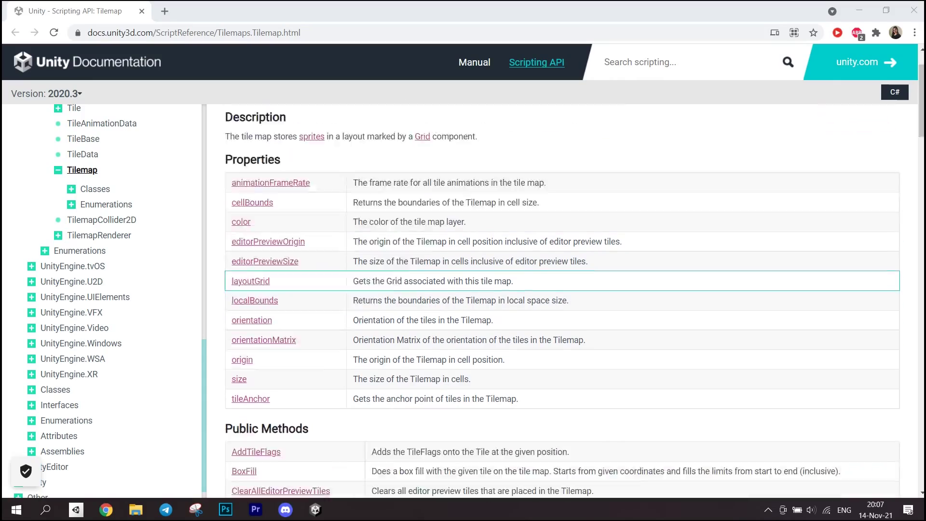
pyautogui.scroll(-5, 530, 338)
pyautogui.scroll(-5, 530, 338)
pyautogui.scroll(-3, 530, 337)
pyautogui.scroll(-7, 531, 338)
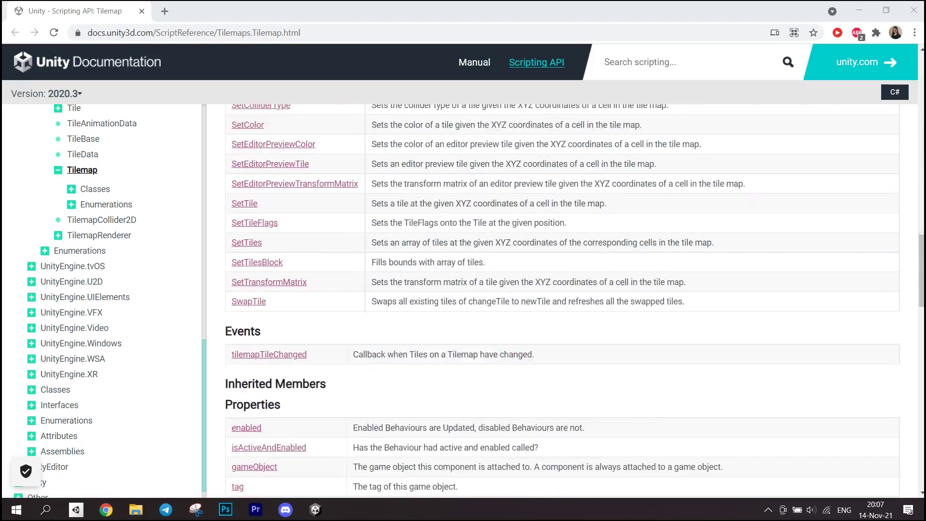
pyautogui.scroll(-2, 531, 337)
pyautogui.scroll(-5, 530, 338)
pyautogui.scroll(-2, 530, 338)
pyautogui.scroll(-4, 531, 338)
pyautogui.scroll(-2, 530, 337)
pyautogui.scroll(-5, 530, 337)
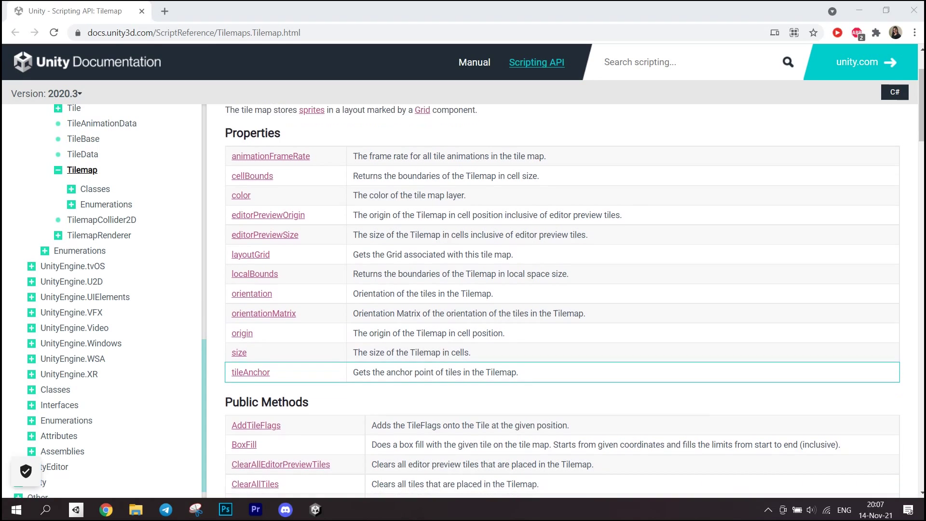
# - Scroll down the Tilemap Public Methods table and open GetTile in a background tab
pyautogui.scroll(-3, 561, 290)
pyautogui.scroll(-2, 562, 289)
pyautogui.scroll(-1, 562, 289)
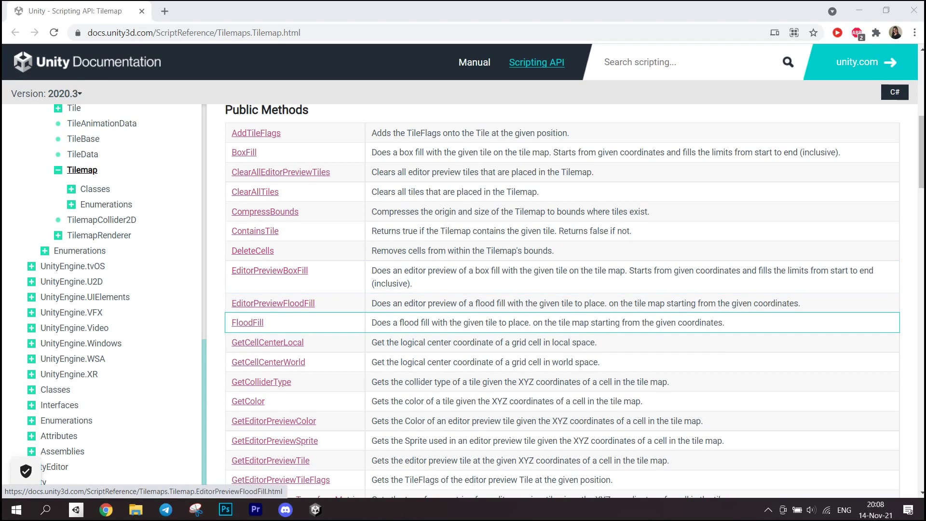
pyautogui.scroll(-4, 299, 322)
pyautogui.scroll(-1, 299, 322)
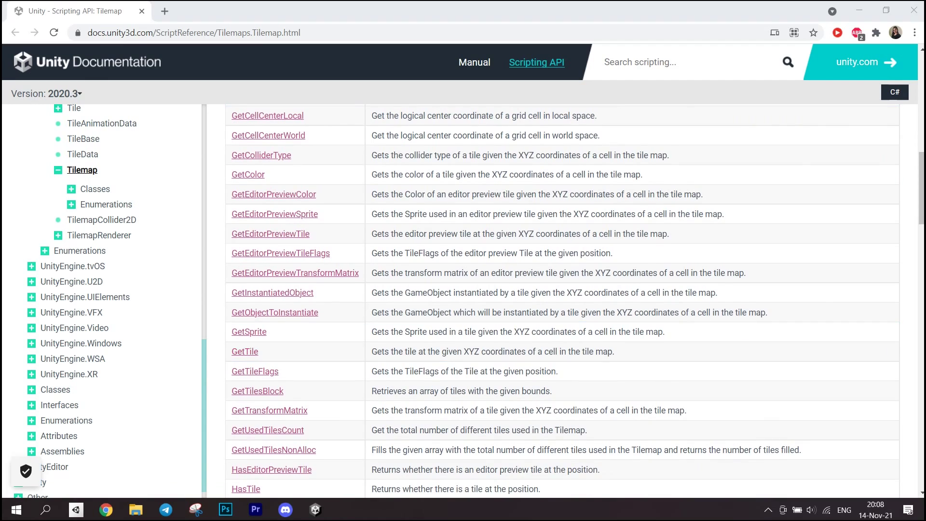
pyautogui.scroll(-1, 299, 322)
pyautogui.scroll(-1, 299, 323)
pyautogui.scroll(-1, 575, 301)
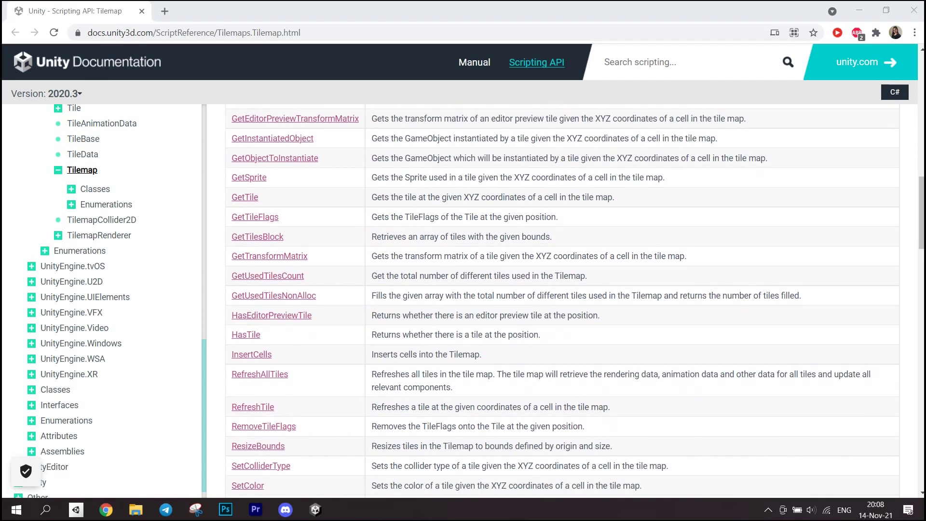
pyautogui.scroll(-1, 562, 213)
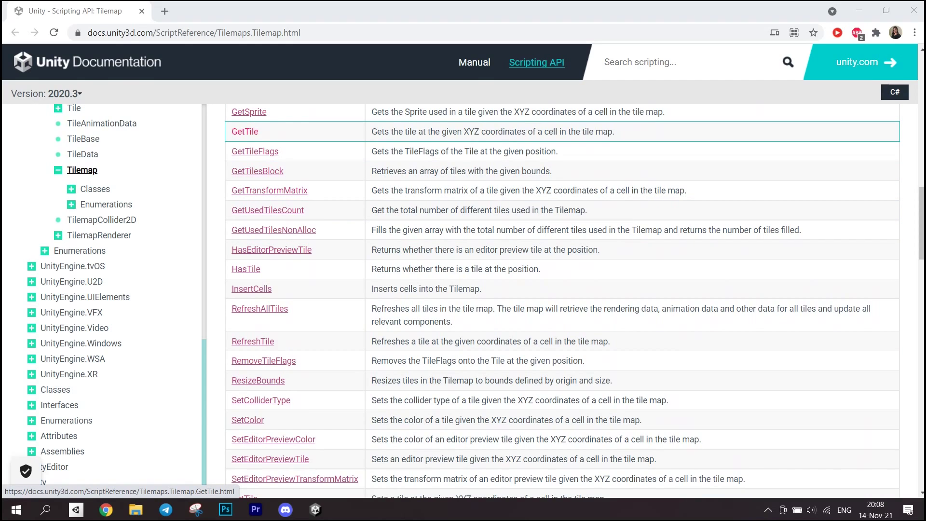
pyautogui.middleClick(245, 131)
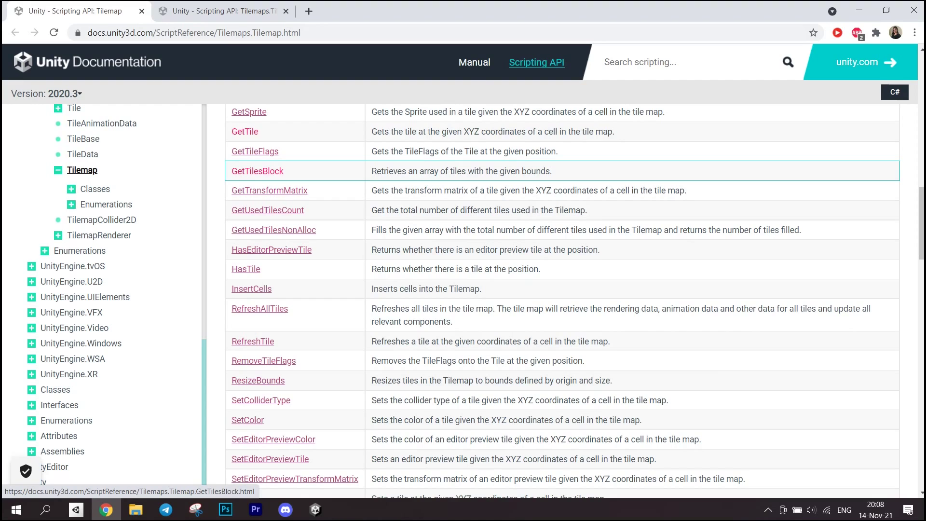
# - Open the Tilemap.GetTilesBlock reference in a new tab, view it, then return to the Tilemap page
pyautogui.rightClick(254, 173)
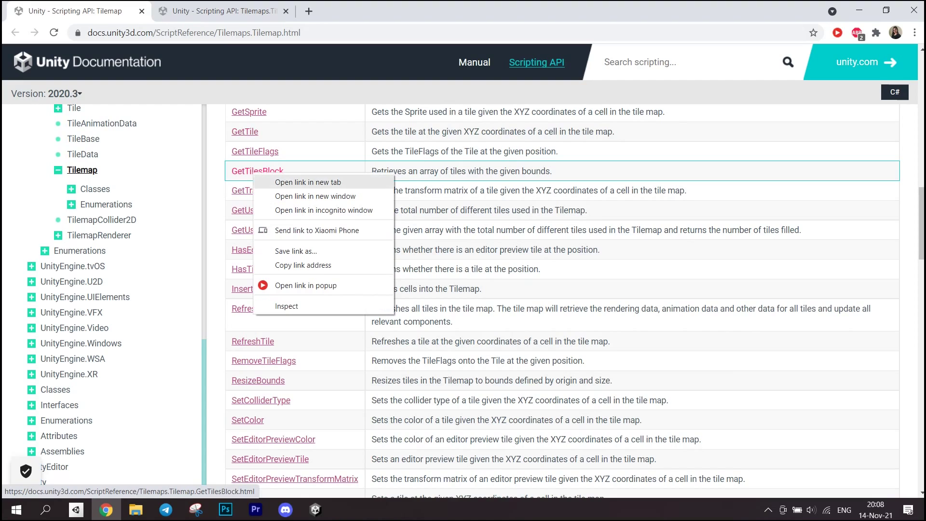
pyautogui.click(308, 182)
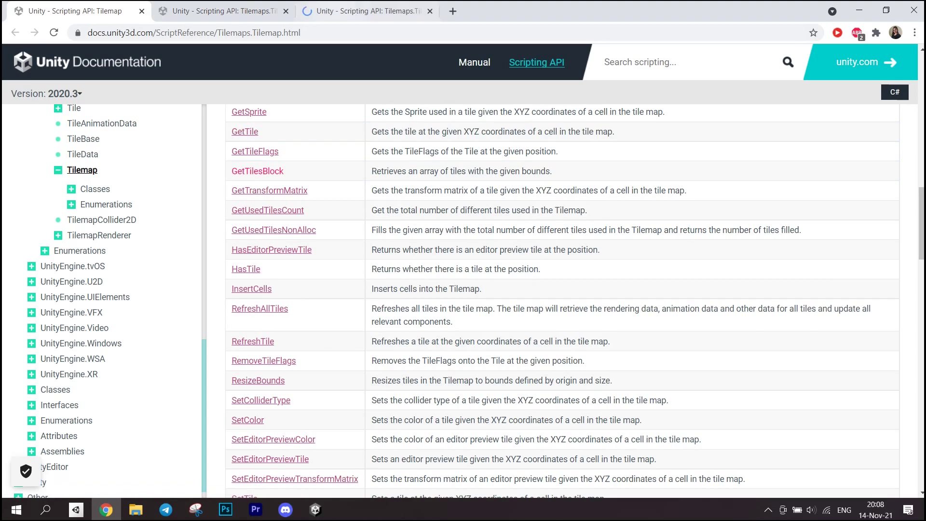
pyautogui.click(367, 11)
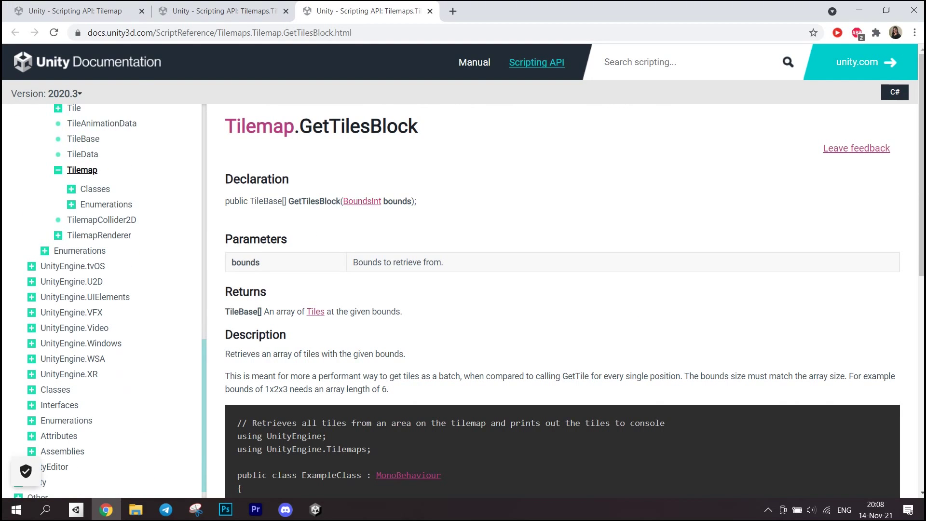
pyautogui.hotkey('ctrl', '1')
pyautogui.scroll(-1, 562, 301)
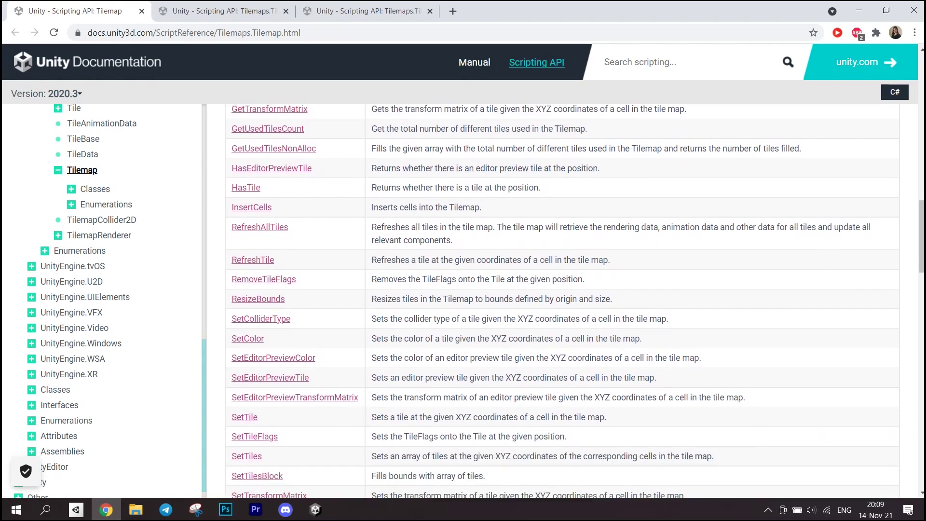
pyautogui.scroll(-2, 246, 297)
pyautogui.scroll(-1, 245, 297)
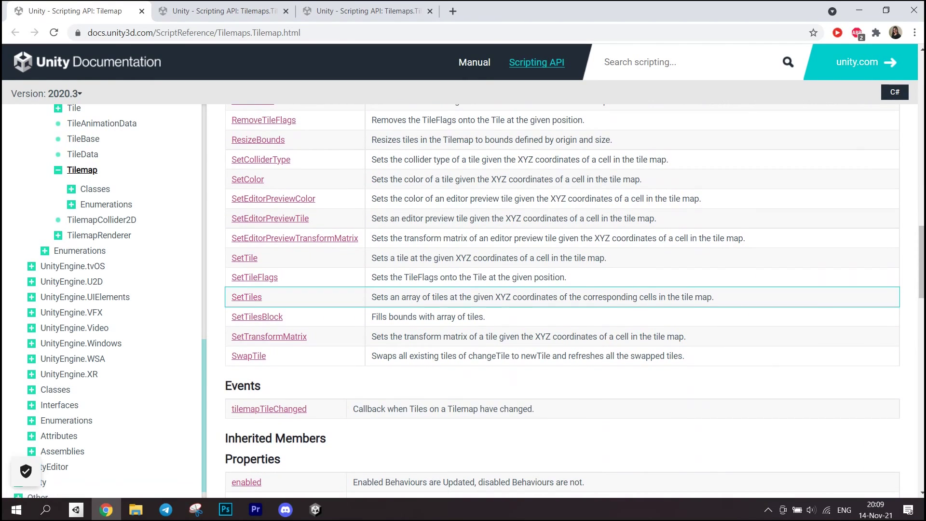
pyautogui.scroll(-3, 246, 270)
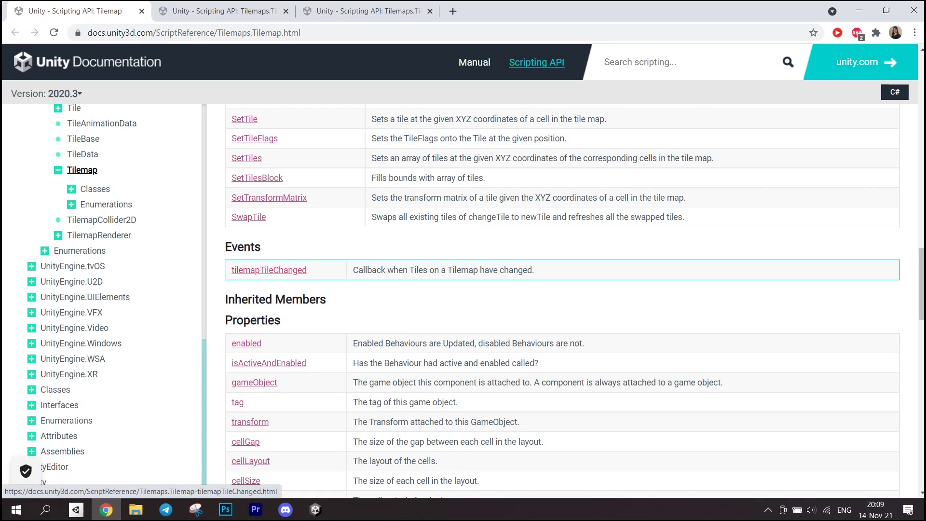
pyautogui.scroll(-5, 434, 303)
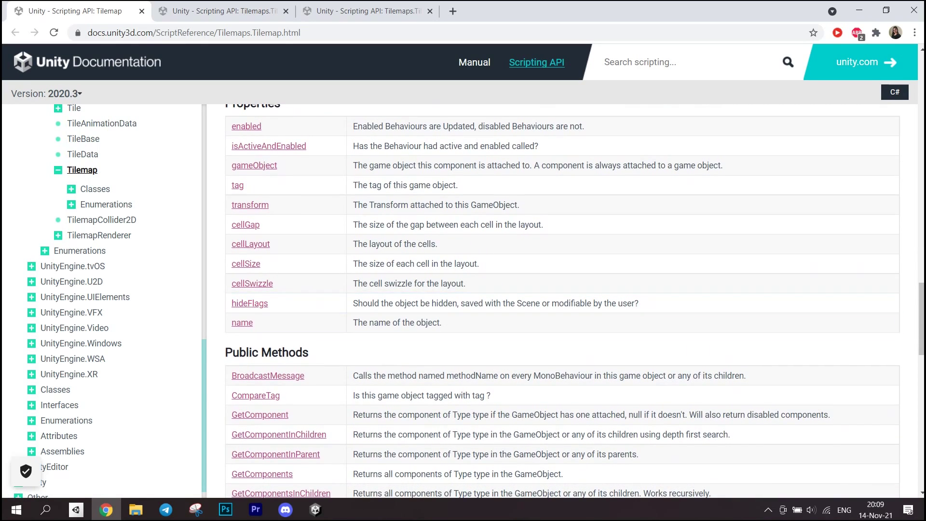
pyautogui.scroll(-4, 562, 300)
pyautogui.scroll(-2, 562, 300)
pyautogui.scroll(-1, 562, 300)
pyautogui.scroll(-1, 561, 300)
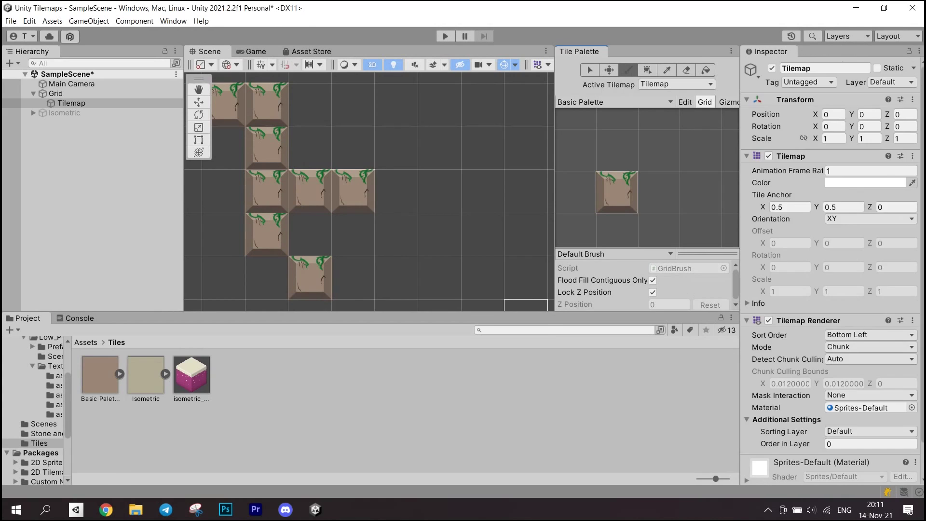
# - Create a C# script named CustomTile in the Tiles folder and change its base class to Tile
pyautogui.rightClick(367, 394)
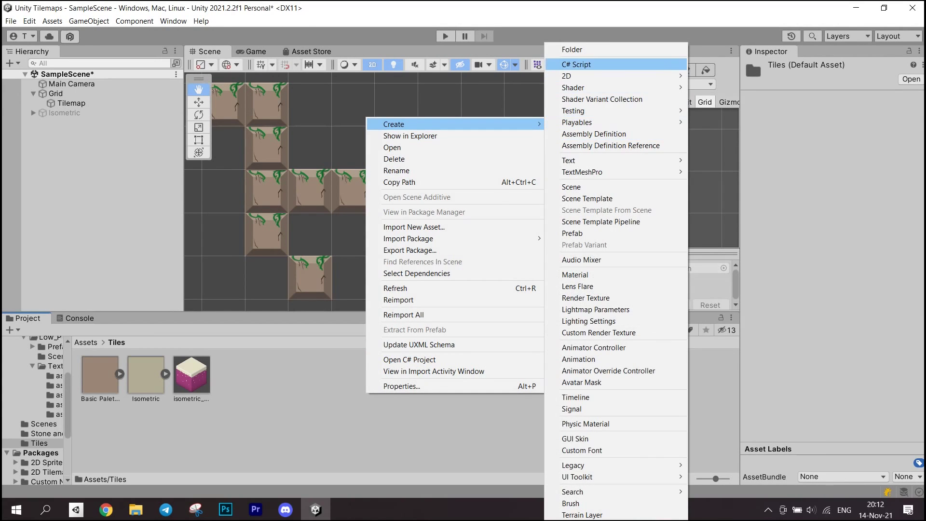
pyautogui.click(577, 64)
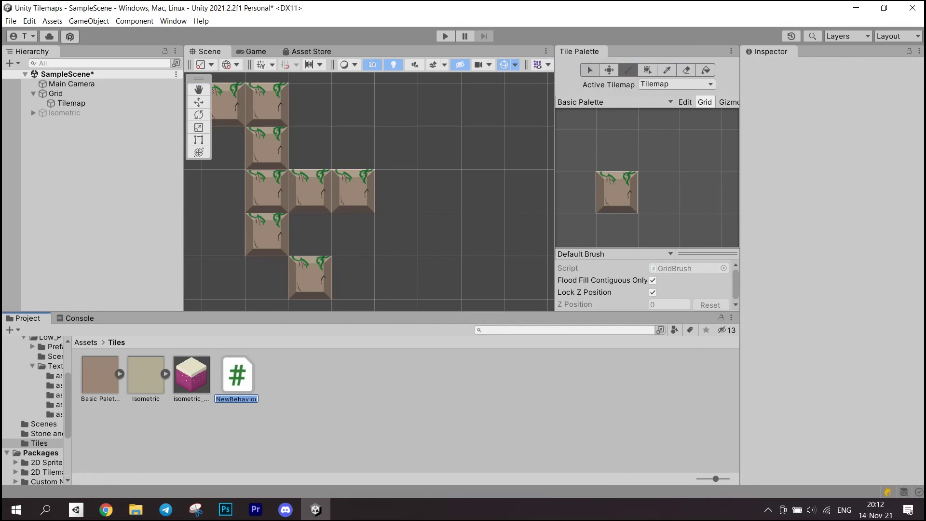
pyautogui.write('CustomTile')
pyautogui.press('Return')
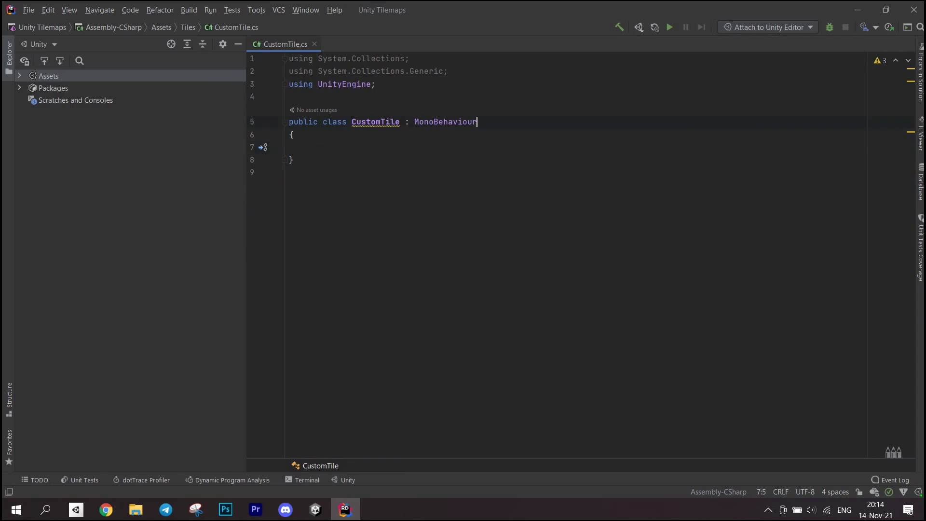
pyautogui.write('Tile')
pyautogui.click(429, 109)
# - Resolve Tile by importing UnityEngine.Tilemaps, and add a blank line above the class
pyautogui.rightClick(414, 110)
pyautogui.press('Escape')
pyautogui.hotkey('alt', 'Return')
pyautogui.press('Return')
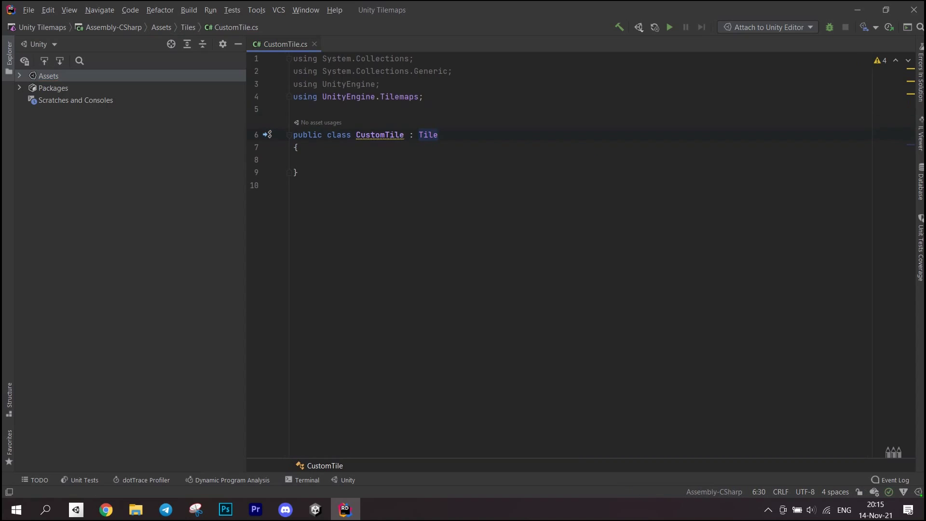
pyautogui.press('Down')
pyautogui.press('Down')
pyautogui.press('Up')
pyautogui.press('Up')
pyautogui.press('Up')
pyautogui.press('Return')
# - Add [CreateAssetMenu(fileName = "Custom Tile", menuName = "Tiles/CustomTile")] and a 'public float speed;' field
pyautogui.write('[CreateAssetMenu(')
pyautogui.press('Return')
pyautogui.write('"Custom Tile", menuName = "Tiles/CustomTile"')
pyautogui.press('Right')
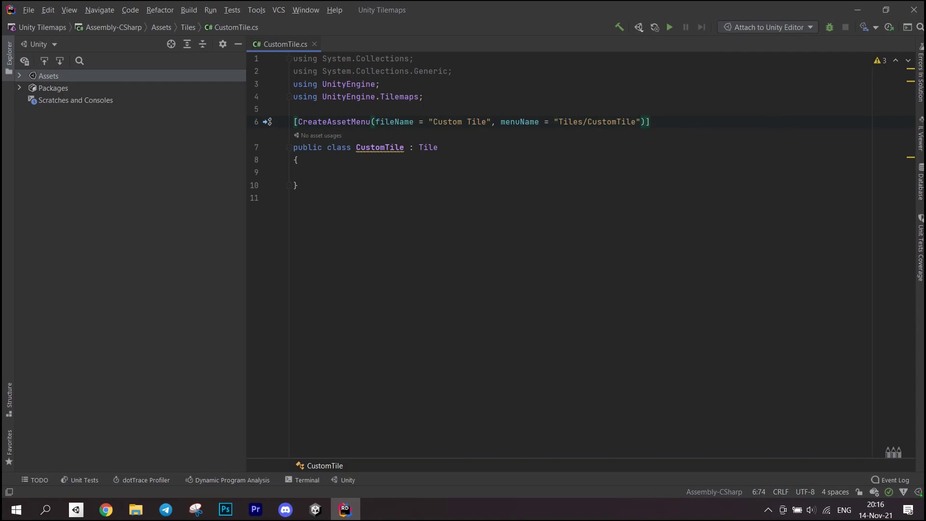
pyautogui.press('Down')
pyautogui.press('Down')
pyautogui.press('Down')
pyautogui.write('public float speed;')
# - Create a Custom Tile asset in Tiles via Create > Tiles > CustomTile, and begin the GetTile comment line
pyautogui.hotkey('alt', 'Tab')
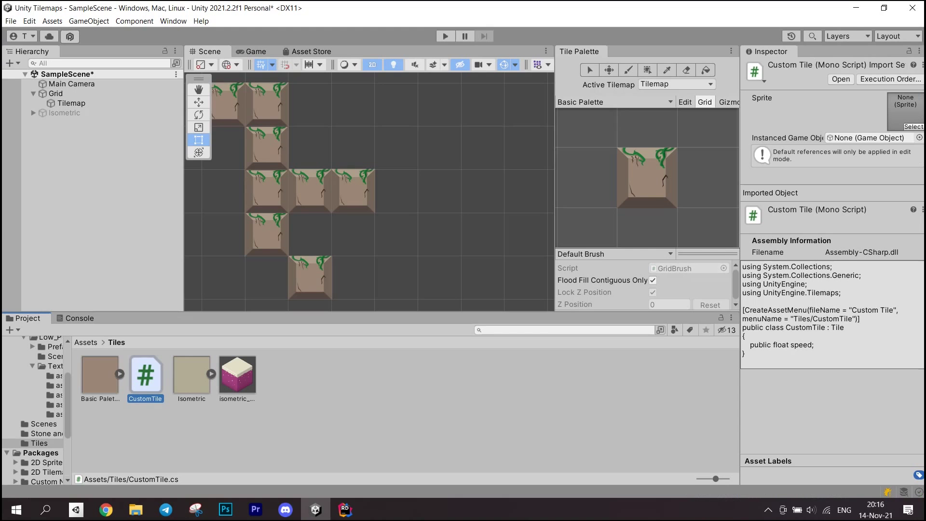
pyautogui.rightClick(328, 378)
pyautogui.moveTo(412, 110)
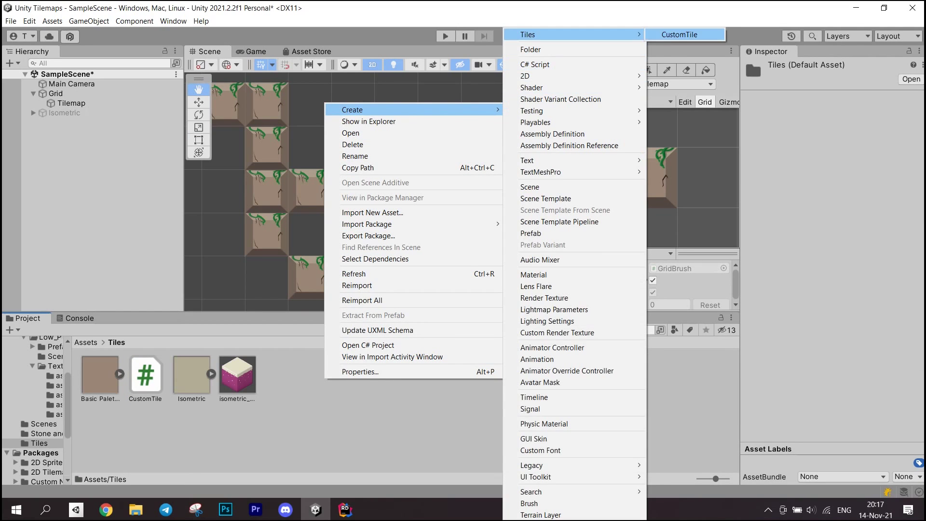
pyautogui.click(684, 34)
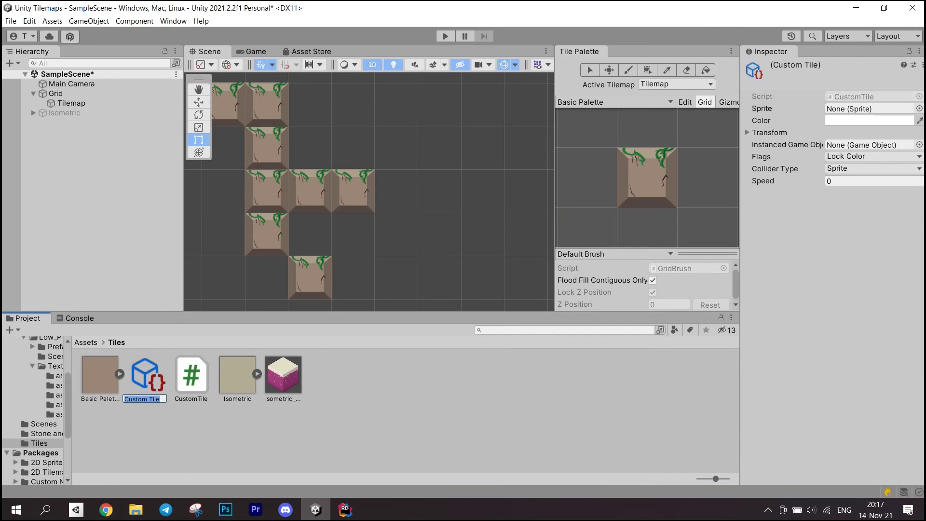
pyautogui.write('CT')
pyautogui.write('Cu')
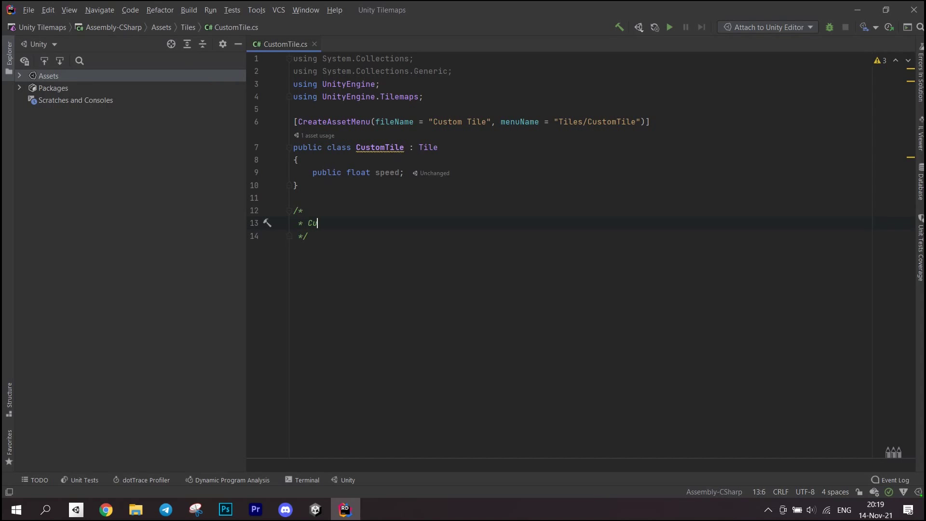
pyautogui.write('stomTile ')
pyautogui.write('tilemap')
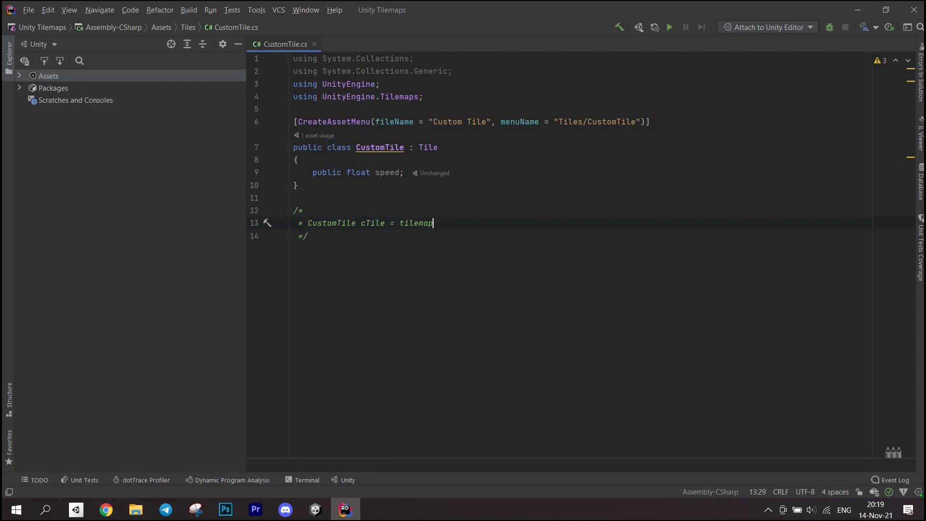
pyautogui.write('Tile(position) as CustomTile;')
# - In the comment, add a tile null check, set cTile.speed = 0f and call tilemap.RefreshTile(position)
pyautogui.press('Return')
pyautogui.write('f(tile != null)')
pyautogui.press('Return')
pyautogui.write('{')
pyautogui.press('Return')
pyautogui.write('}Tile')
pyautogui.press('BackSpace')
pyautogui.press('BackSpace')
pyautogui.press('BackSpace')
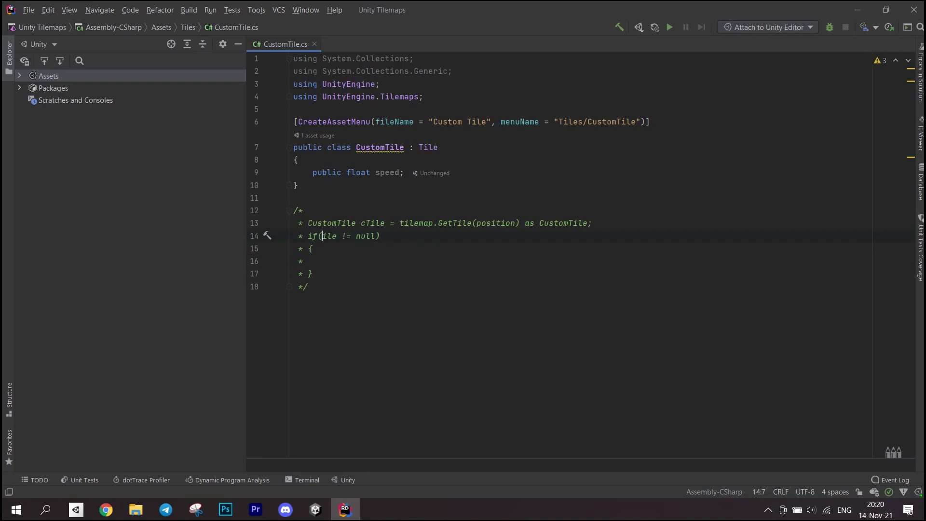
pyautogui.write('cTile')
pyautogui.write('cTile.speed = 0f;')
pyautogui.press('Return')
pyautogui.write('tilemap.RefreshTile(position);')
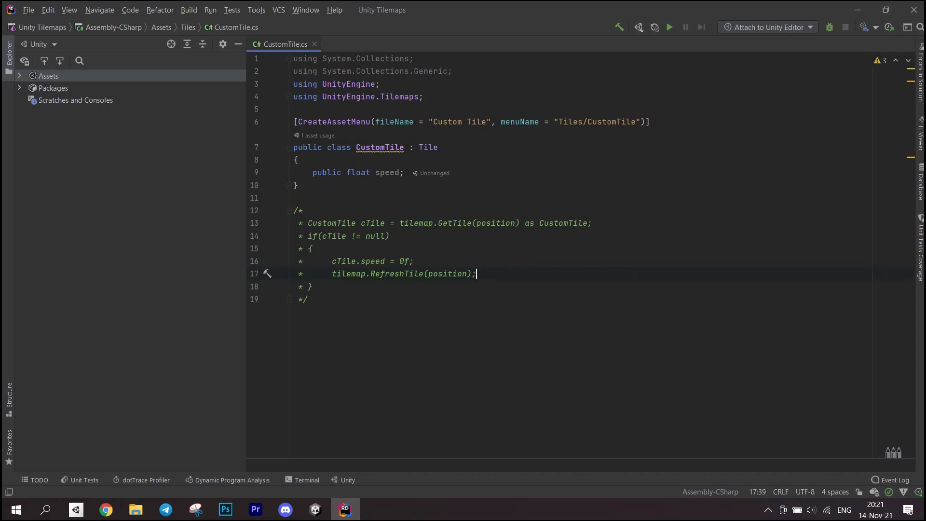